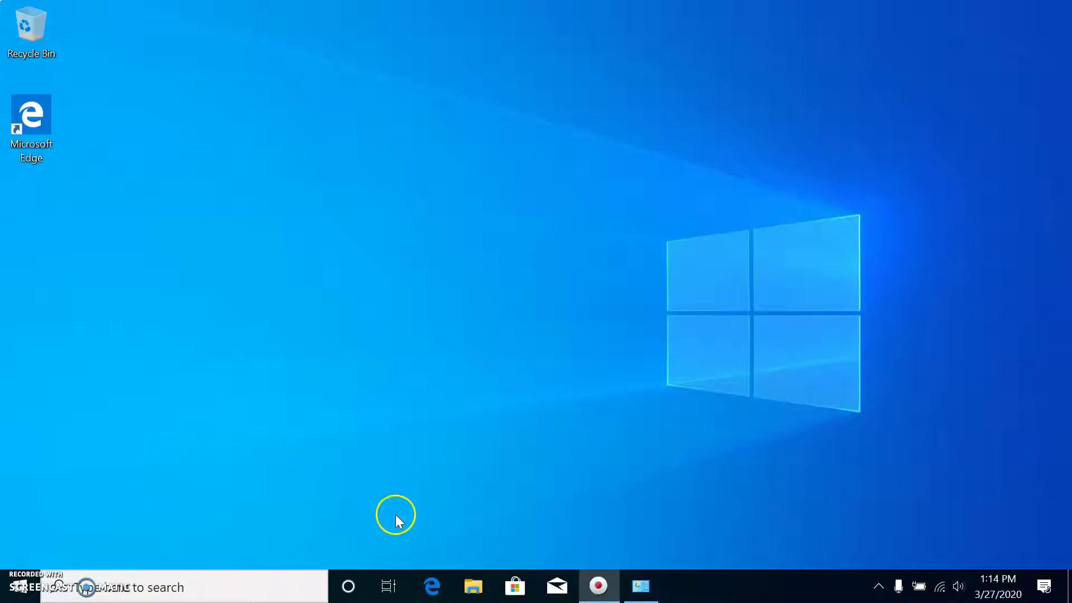
{"action": "left_click", "coordinate": [432, 584]}
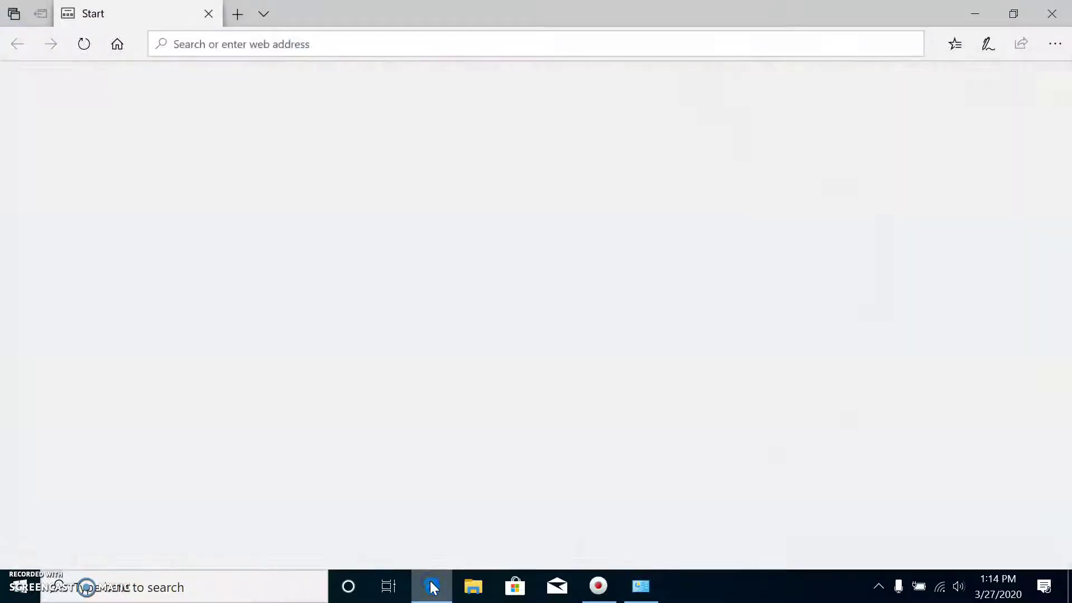
{"action": "left_click", "coordinate": [236, 44]}
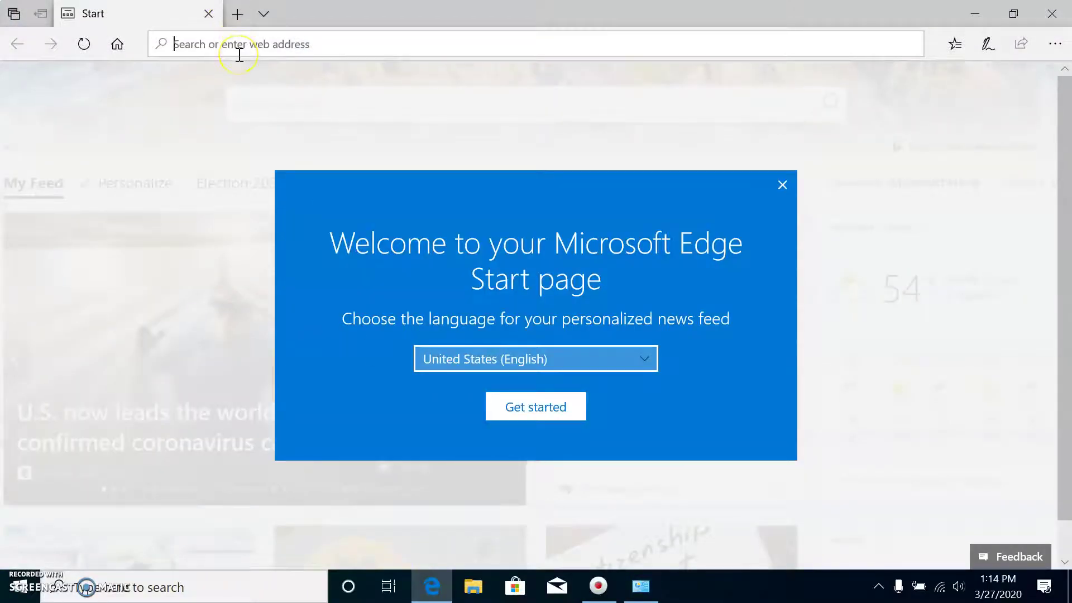
{"action": "type", "text": "WWW.MY.AF.MIL"}
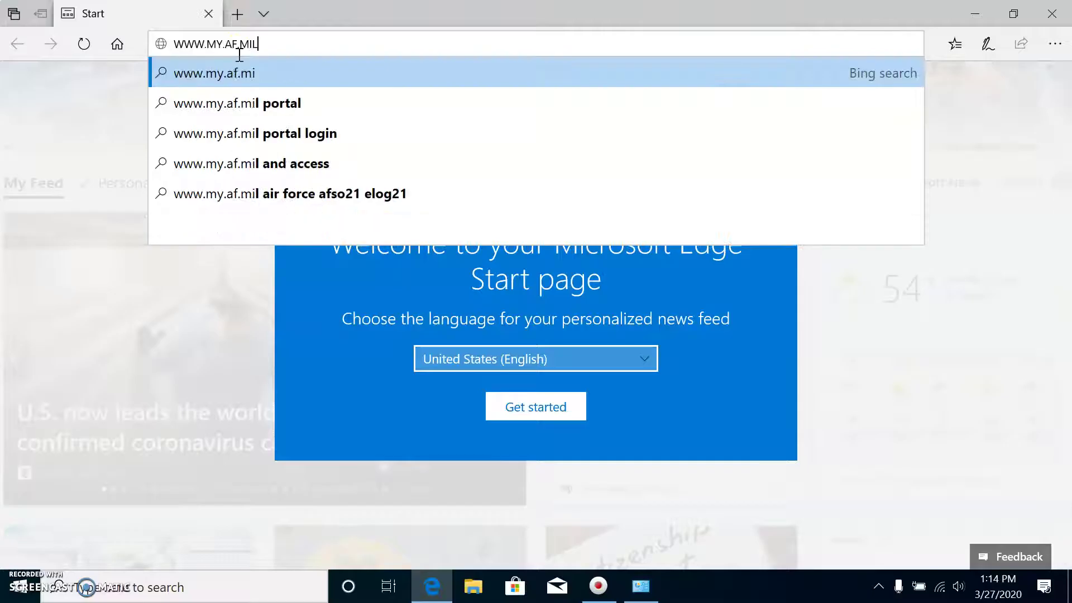
{"action": "key", "text": "Return"}
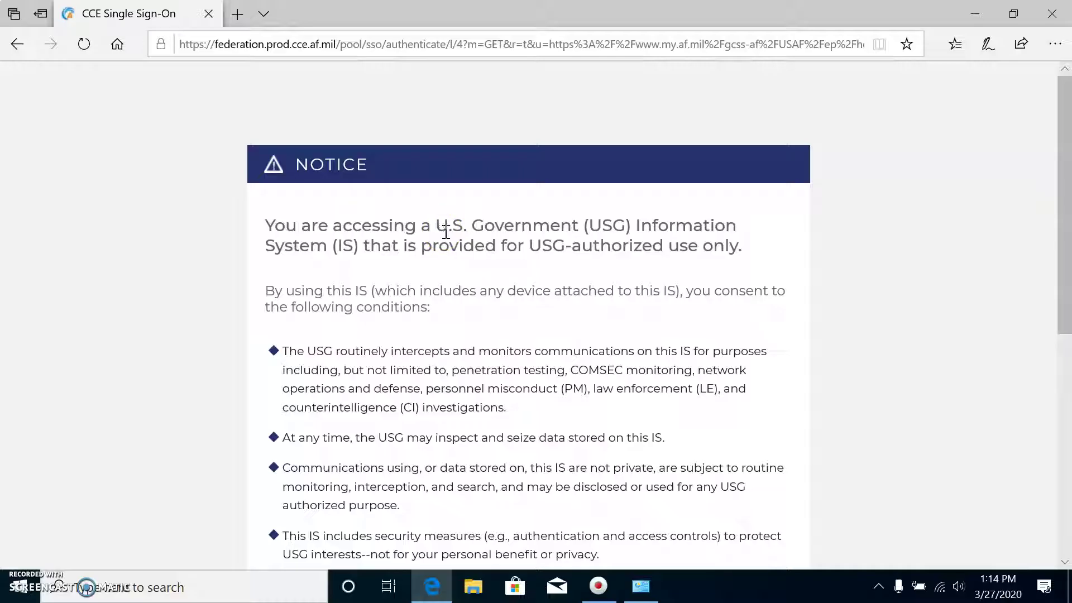
{"action": "scroll", "coordinate": [446, 232], "scroll_direction": "down", "scroll_amount": 7}
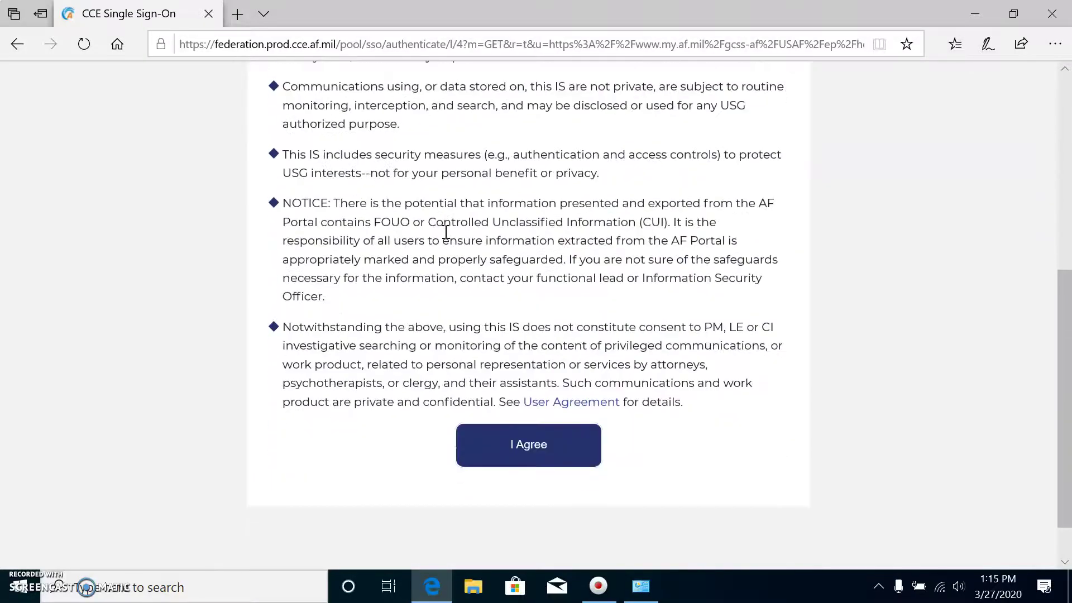
{"action": "left_click", "coordinate": [463, 434]}
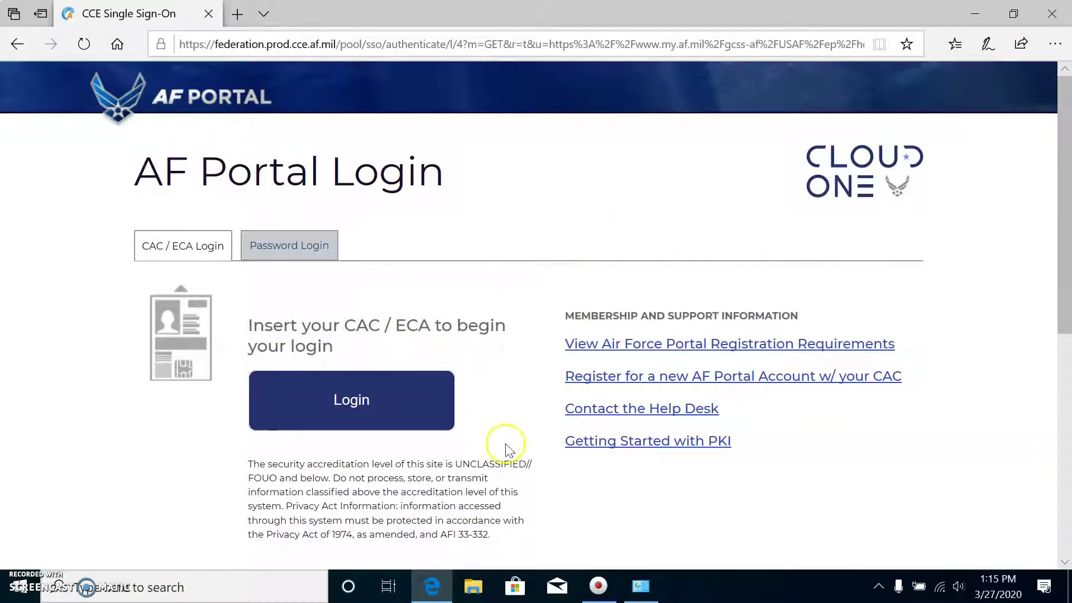
Follow Getting Started with PKI to the Public DoD Cyber Exchange site and open its PKI/PKE Getting Started page
{"action": "left_click", "coordinate": [635, 450]}
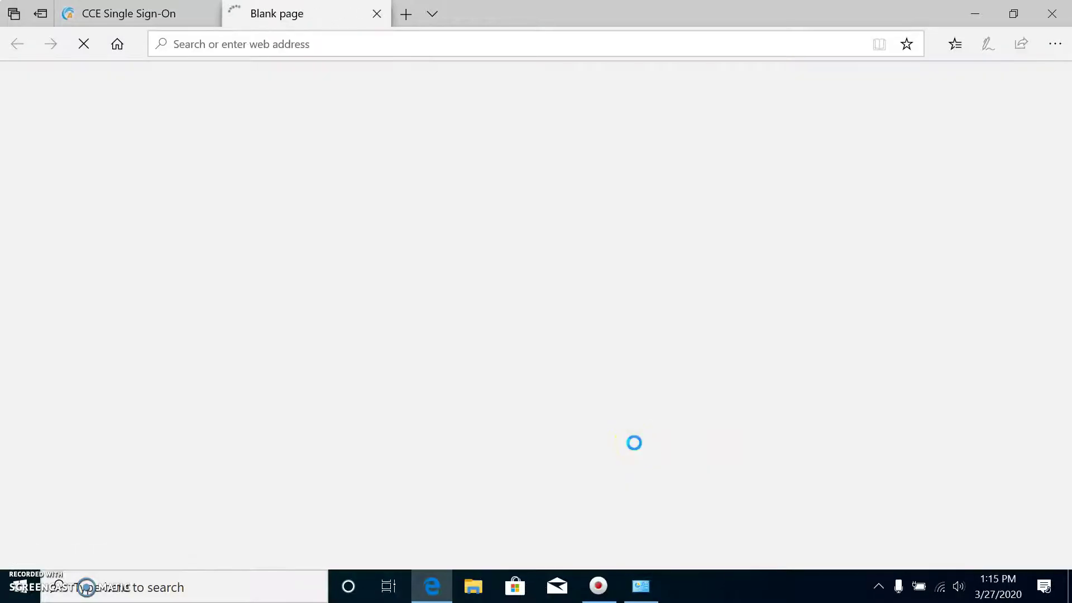
{"action": "scroll", "coordinate": [634, 444], "scroll_direction": "down", "scroll_amount": 5}
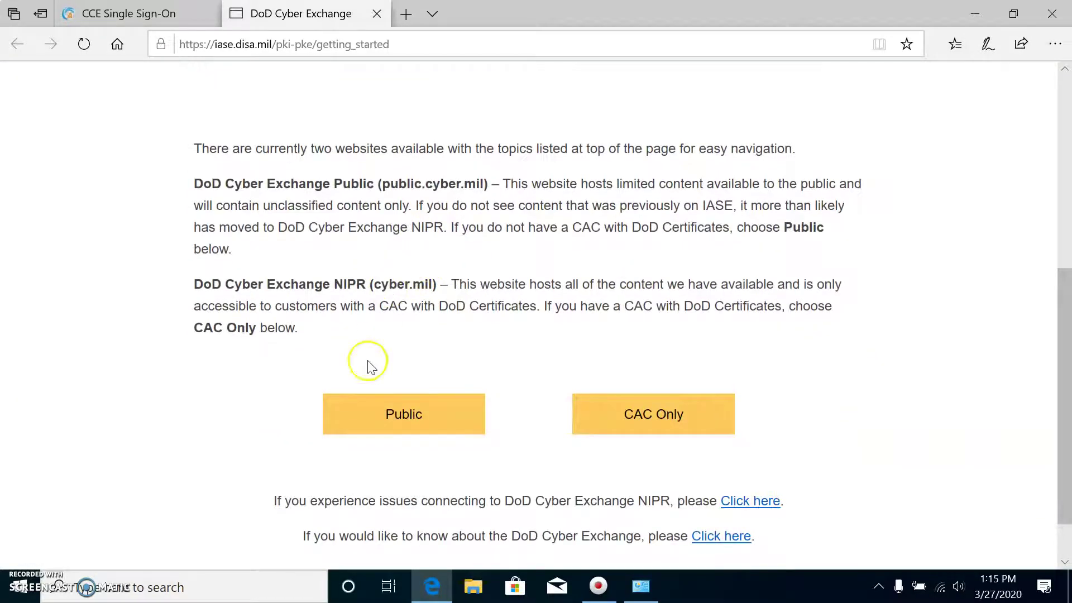
{"action": "left_click", "coordinate": [413, 417]}
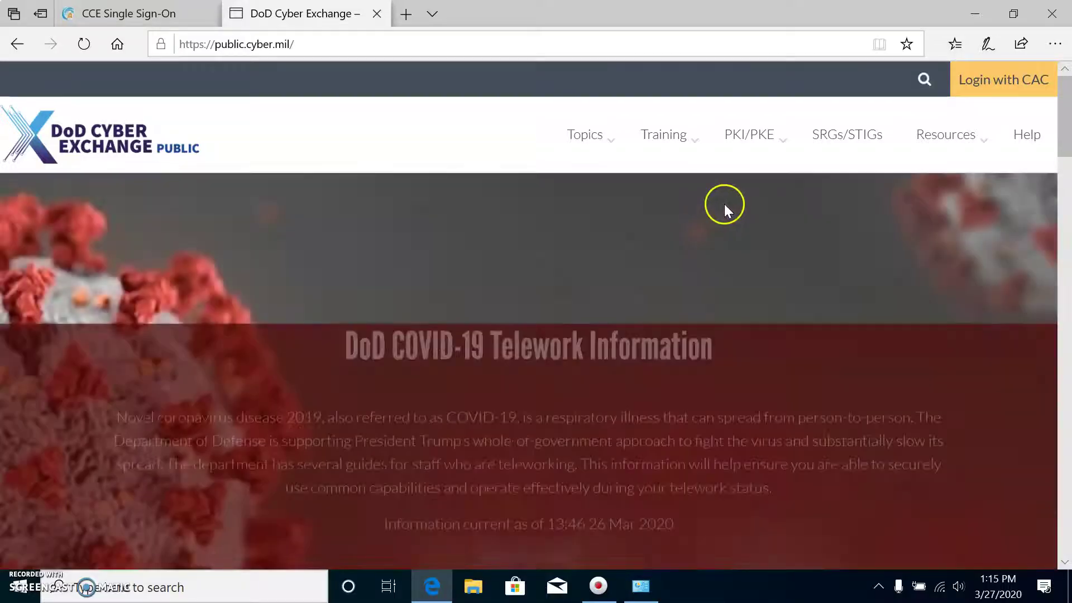
{"action": "left_click", "coordinate": [785, 146]}
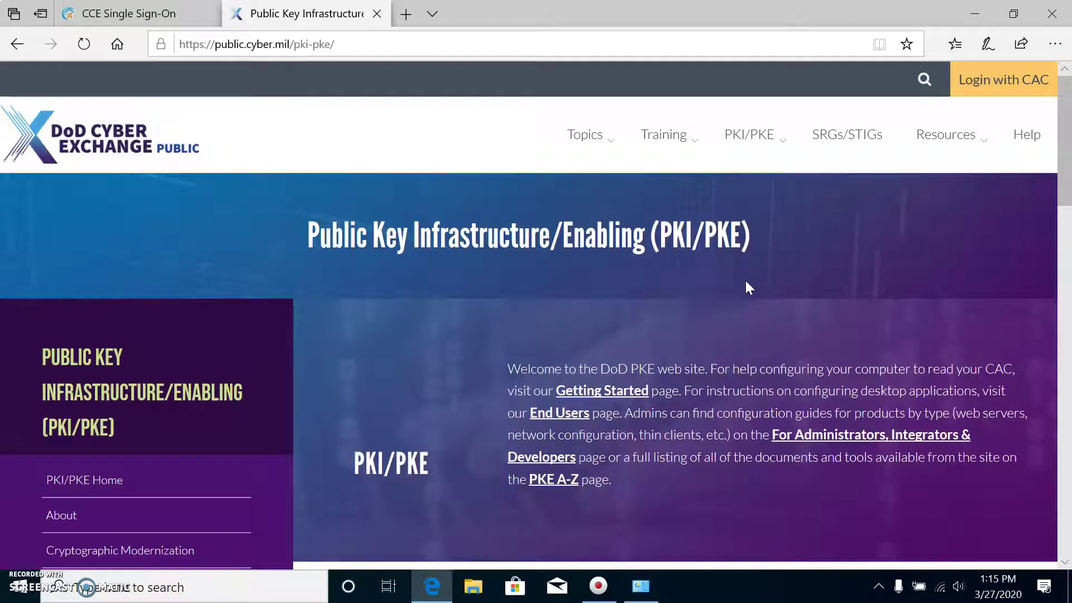
{"action": "left_click", "coordinate": [620, 393]}
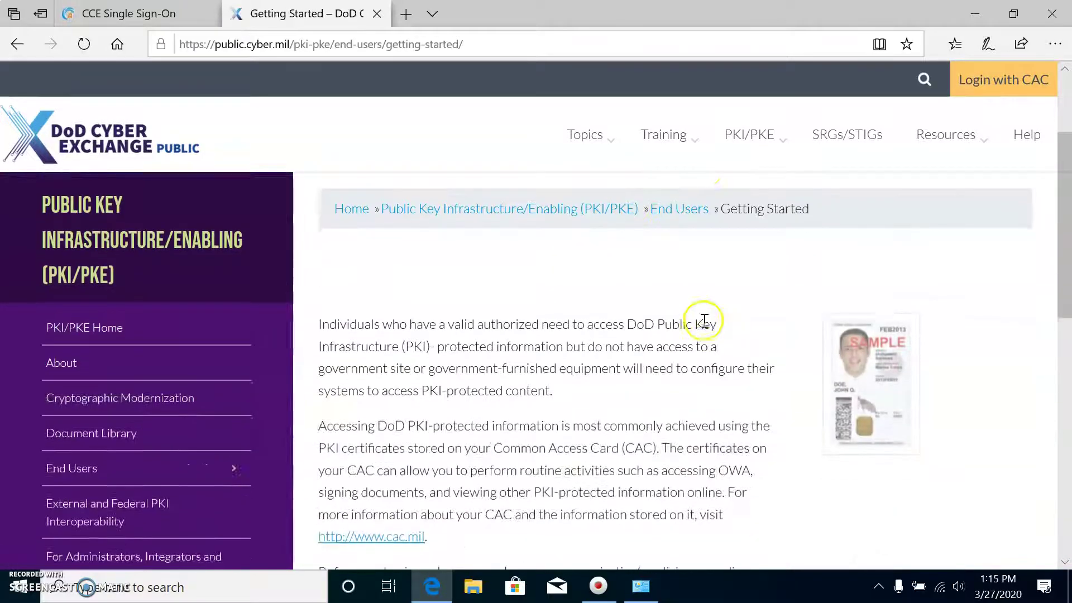
Expand the Windows instructions and download the PKCS 7 bundle, saving certificates_pkcs7_v5-6_dod.zip
{"action": "scroll", "coordinate": [704, 320], "scroll_direction": "down", "scroll_amount": 5}
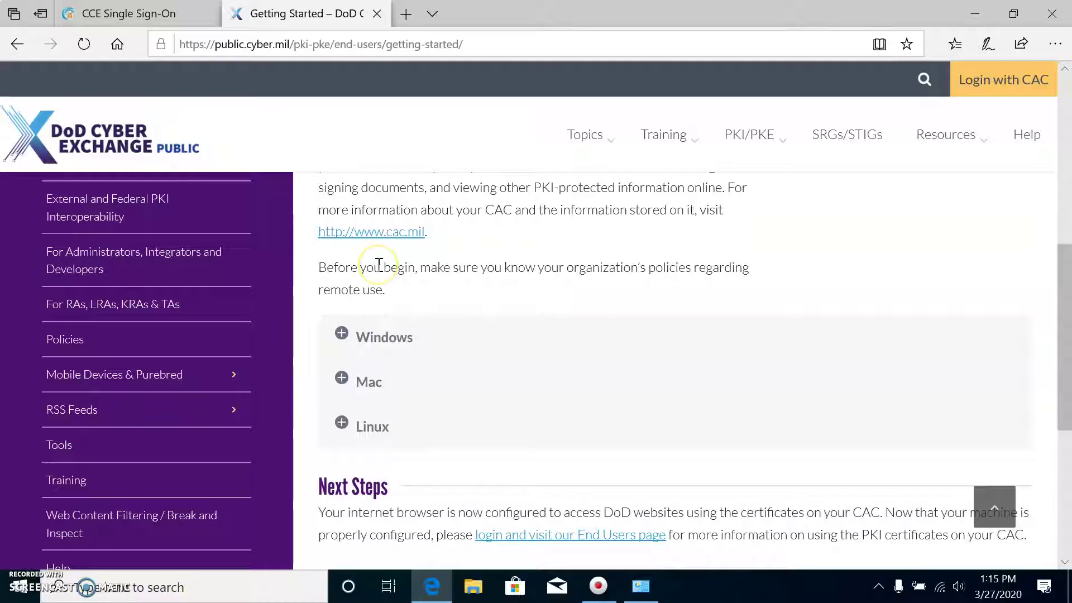
{"action": "left_click", "coordinate": [342, 335]}
{"action": "scroll", "coordinate": [368, 319], "scroll_direction": "down", "scroll_amount": 8}
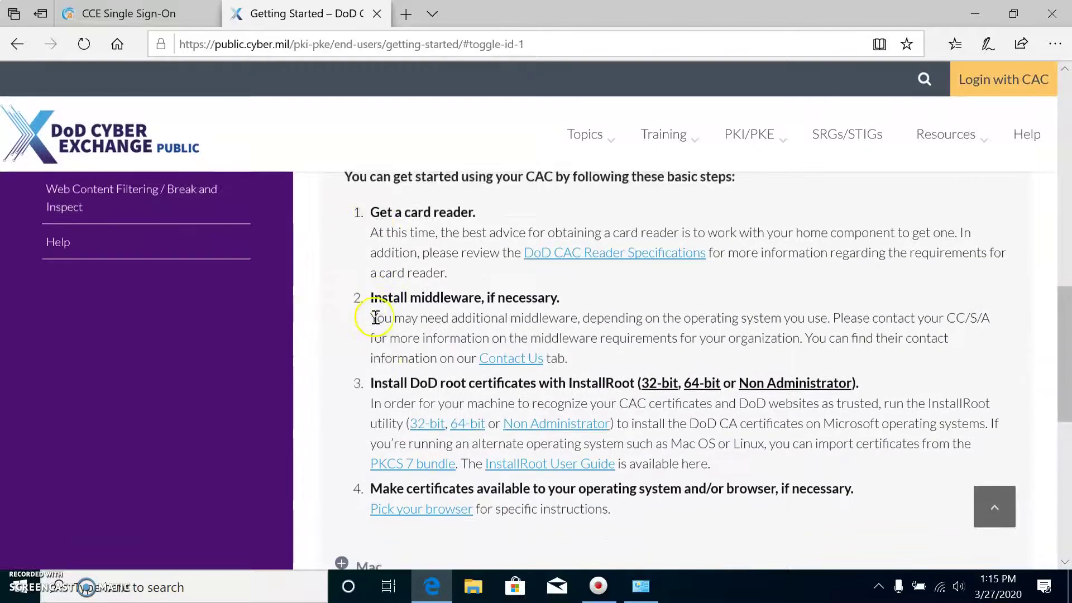
{"action": "scroll", "coordinate": [349, 322], "scroll_direction": "up", "scroll_amount": 3}
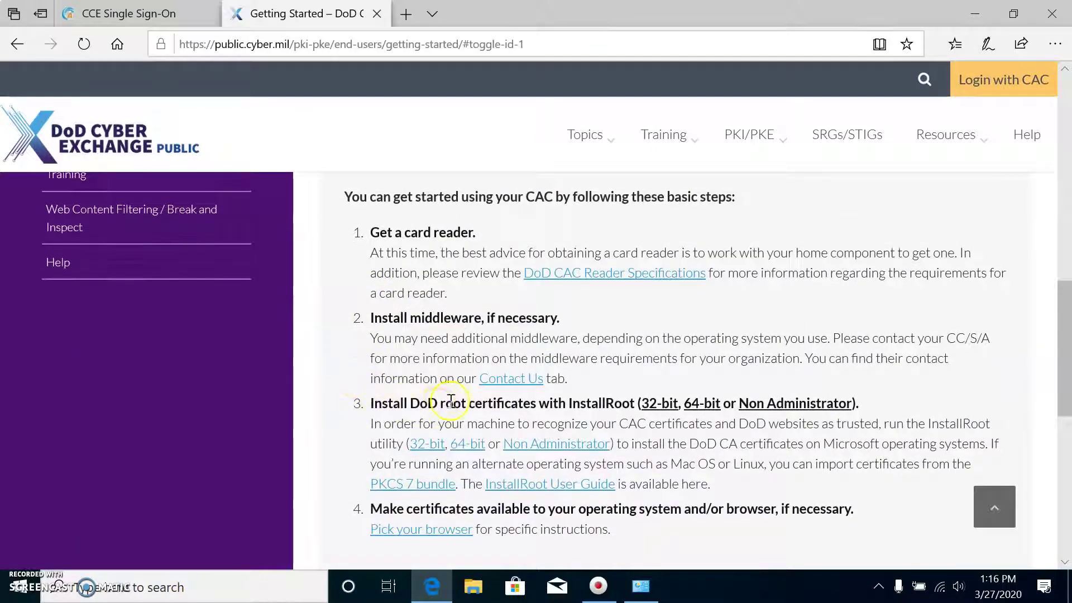
{"action": "scroll", "coordinate": [480, 402], "scroll_direction": "down", "scroll_amount": 4}
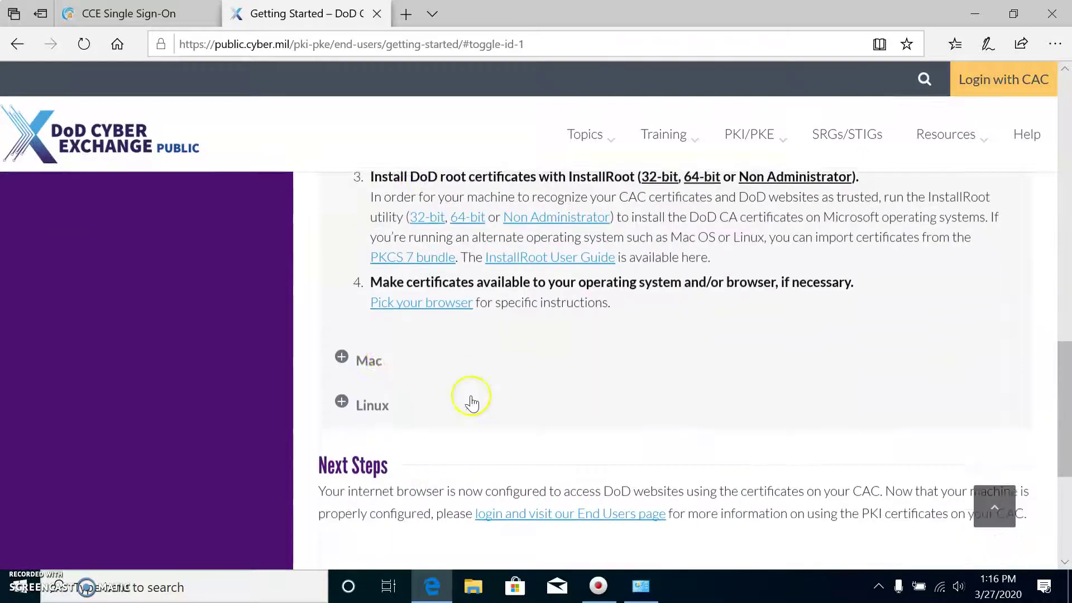
{"action": "scroll", "coordinate": [391, 402], "scroll_direction": "up", "scroll_amount": 3}
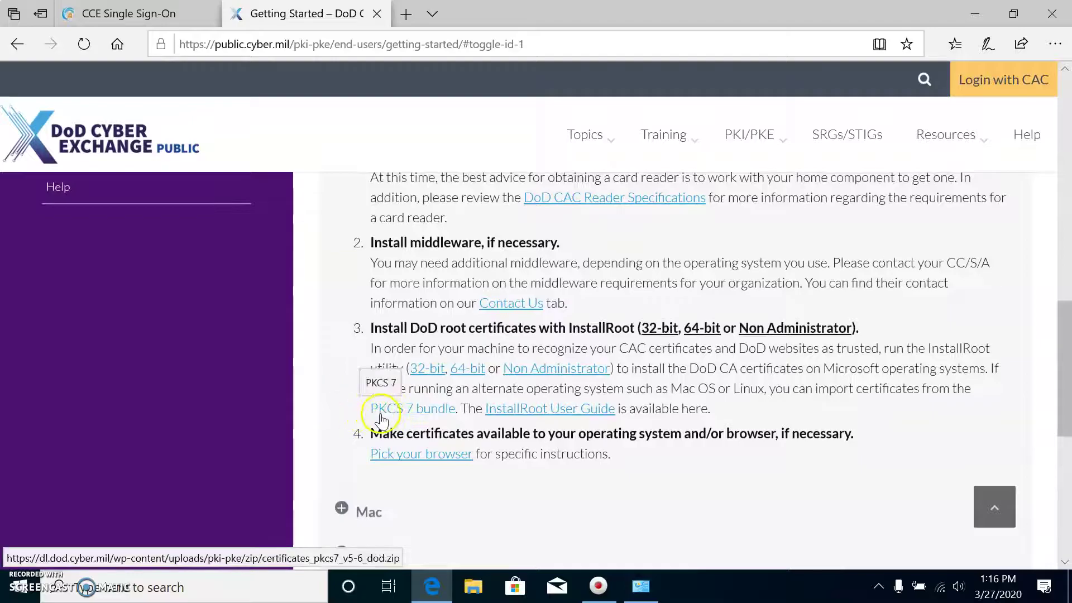
{"action": "left_click", "coordinate": [398, 416]}
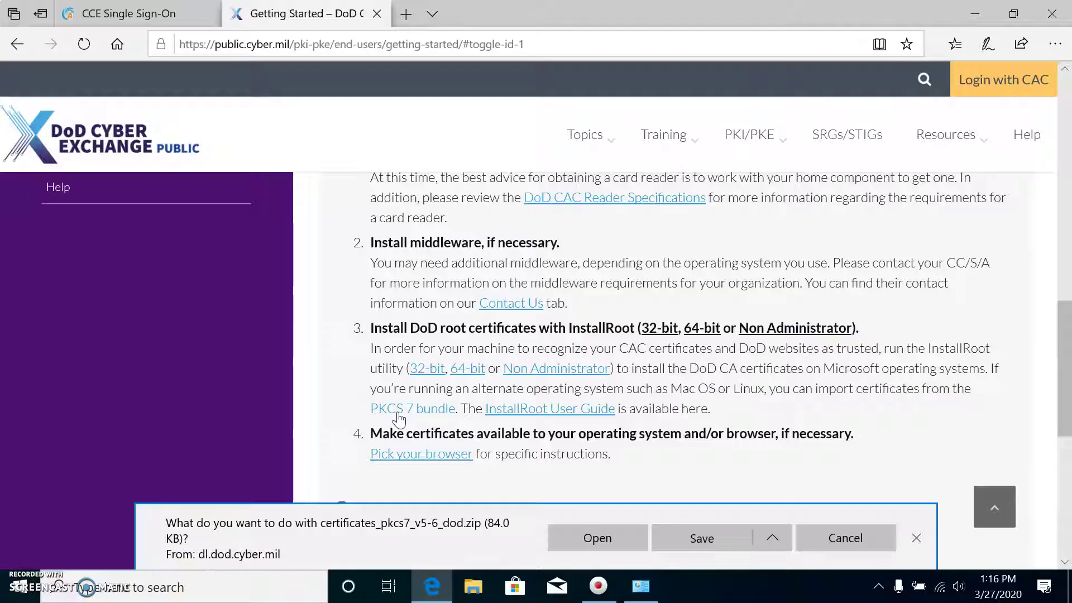
{"action": "left_click", "coordinate": [697, 539]}
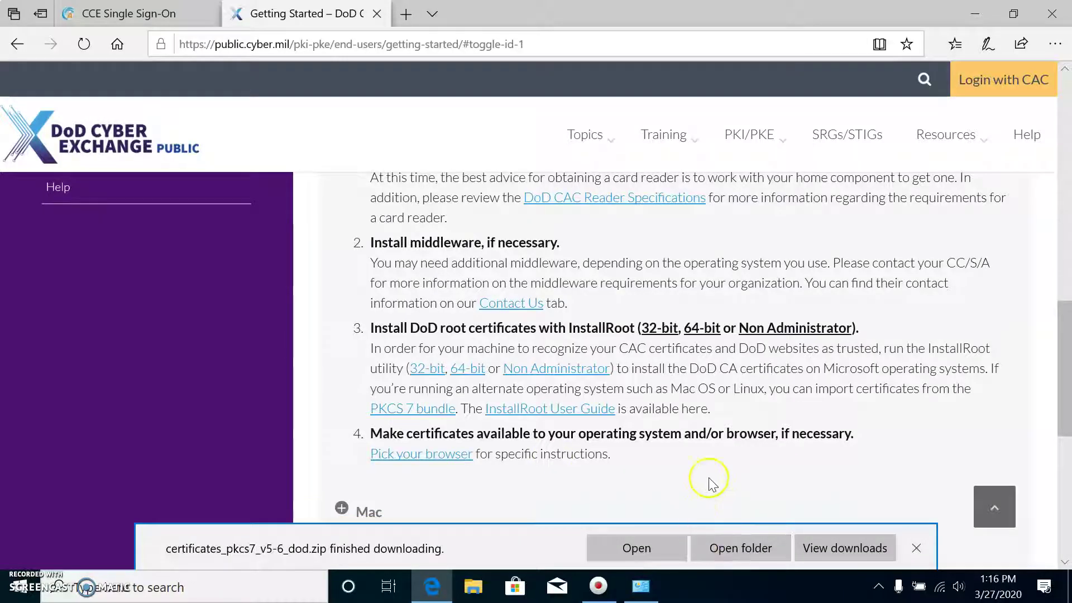
Extract certificates_pkcs7_v5-6_dod in the Downloads folder and open the extracted Certificates_PKCS7_v5.6_DoD folder
{"action": "left_click", "coordinate": [726, 545]}
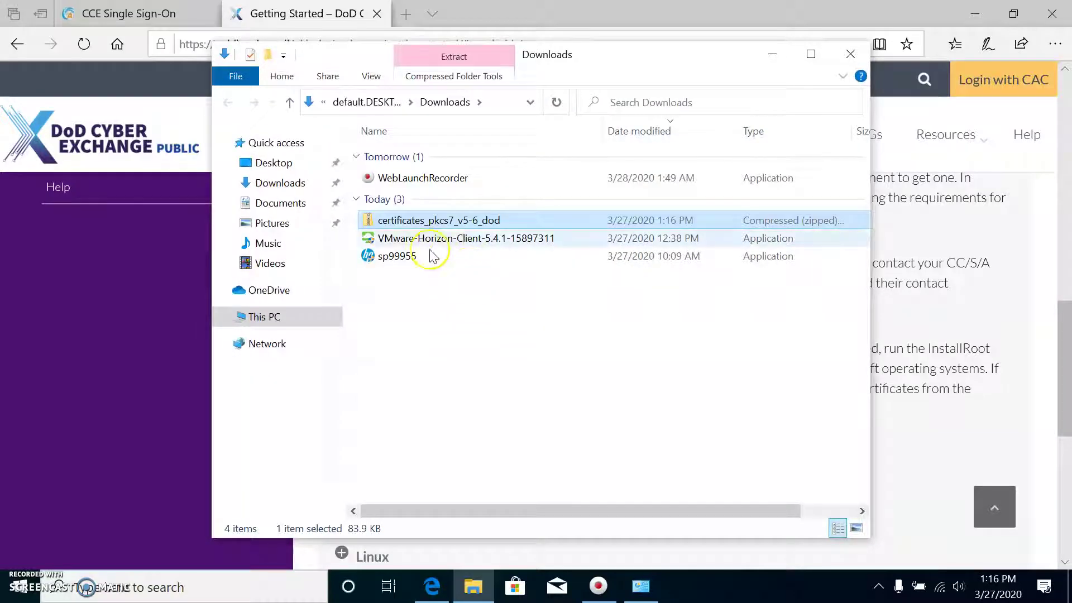
{"action": "right_click", "coordinate": [412, 222]}
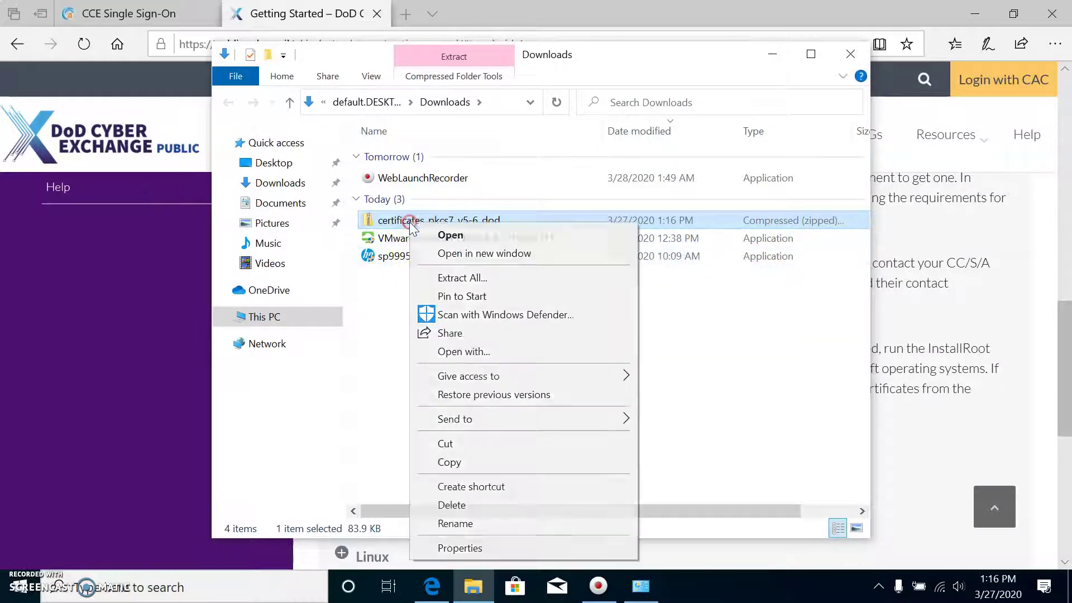
{"action": "left_click", "coordinate": [473, 281]}
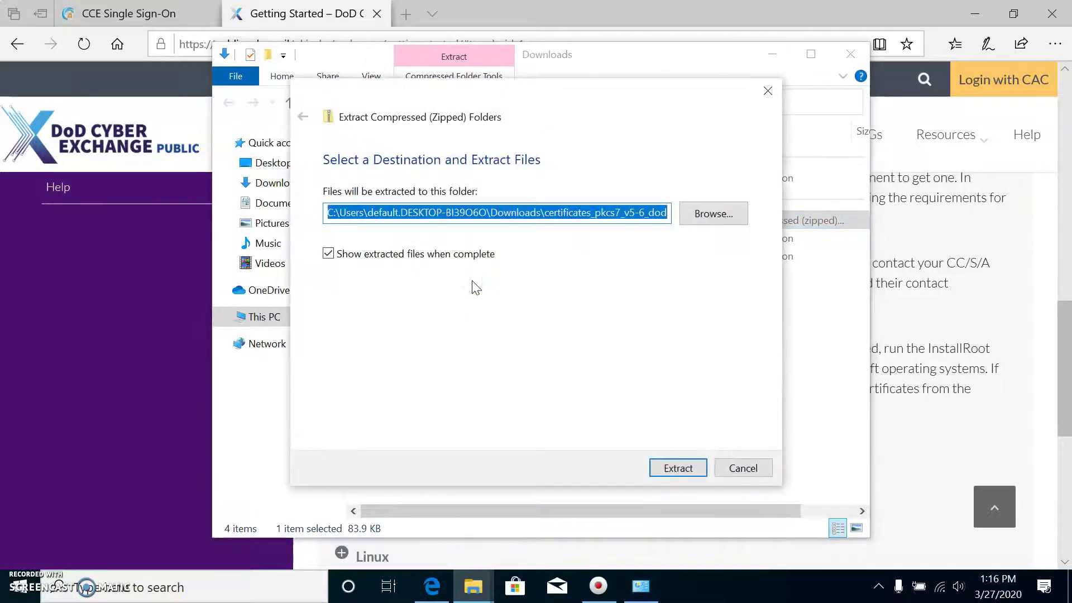
{"action": "left_click", "coordinate": [690, 470]}
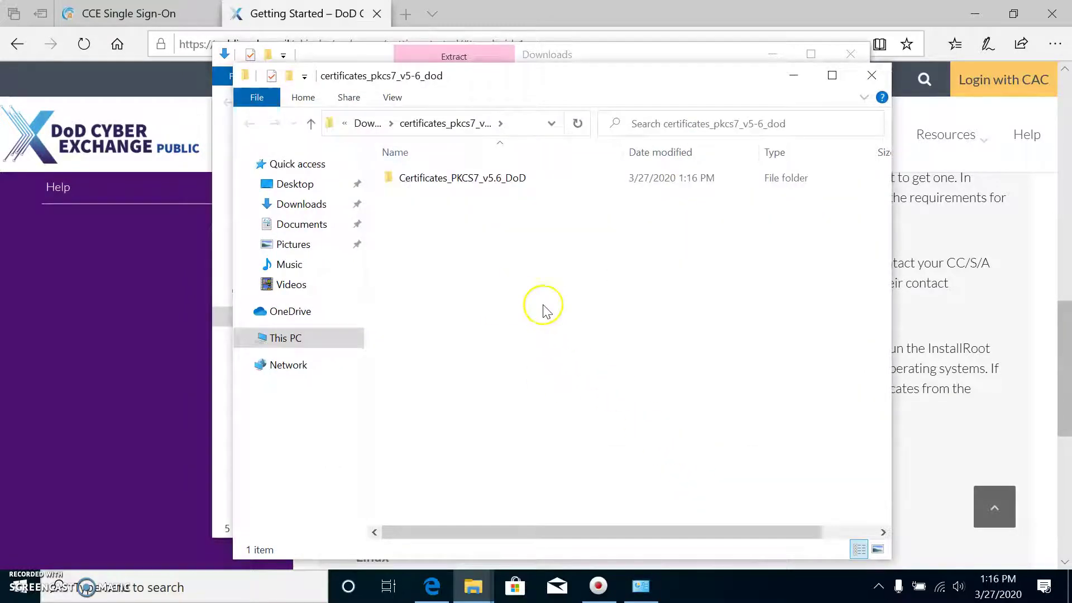
{"action": "double_click", "coordinate": [459, 179]}
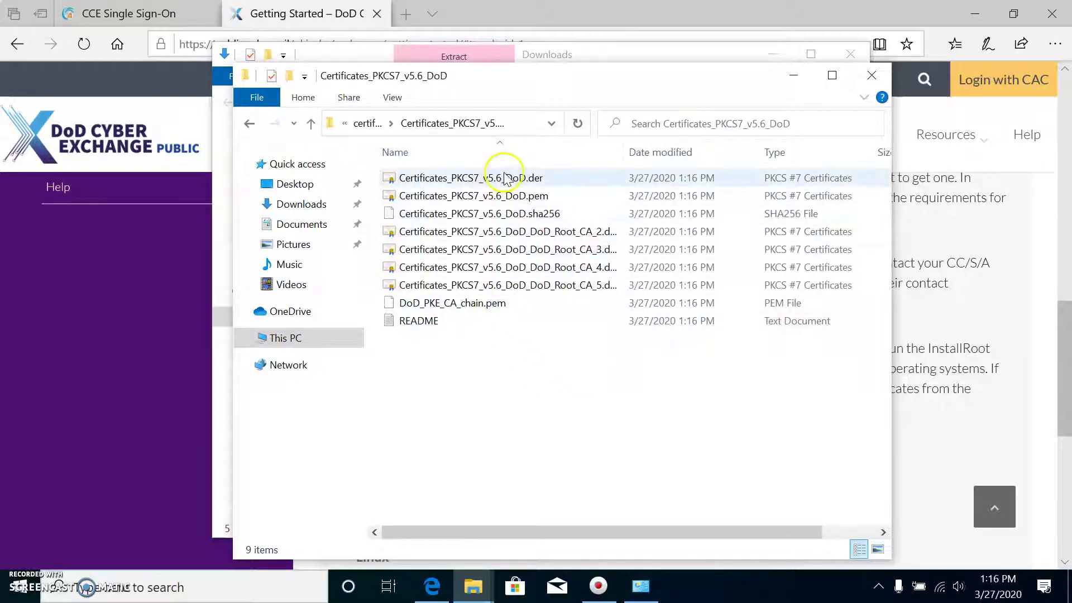
Import Certificates_PKCS7_v5.6_DoD.der with the Certificate Import Wizard, placing all certificates in the Trusted Root Certification Authorities store
{"action": "left_click", "coordinate": [463, 181]}
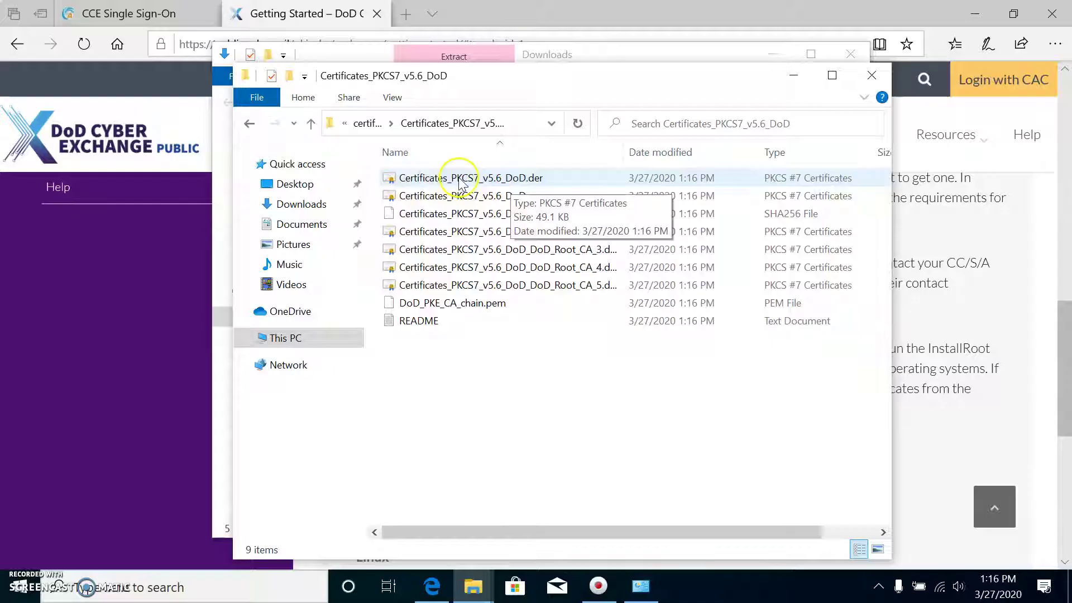
{"action": "right_click", "coordinate": [474, 176]}
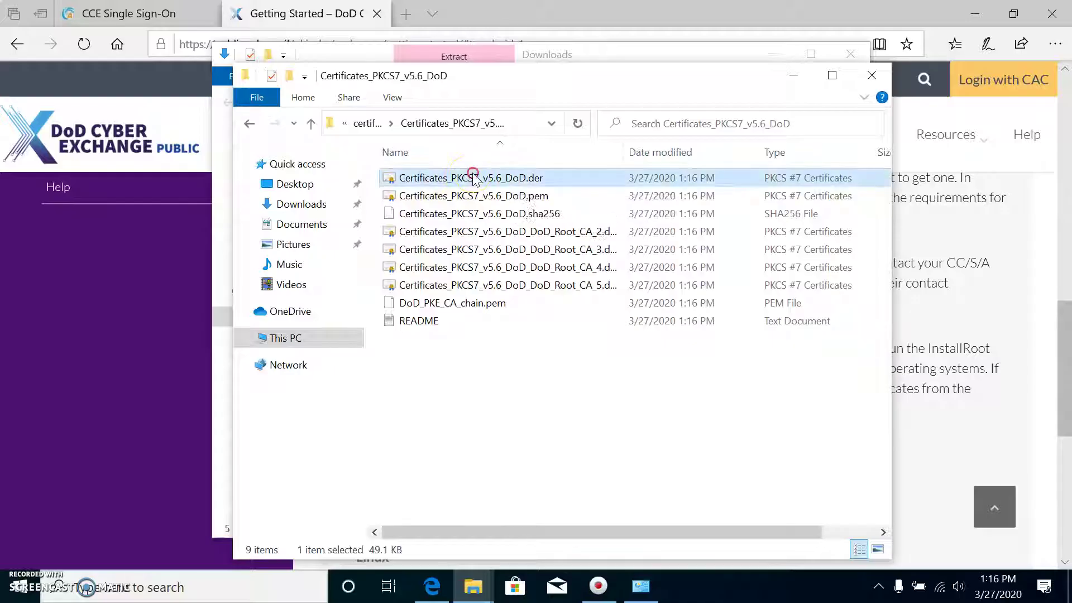
{"action": "left_click", "coordinate": [502, 205]}
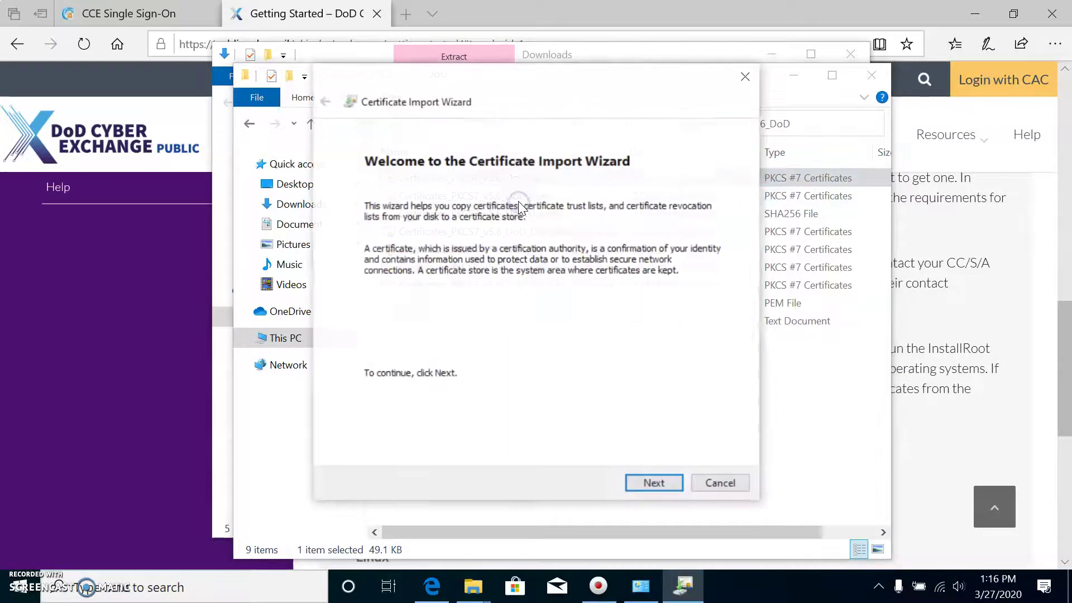
{"action": "left_click", "coordinate": [650, 484]}
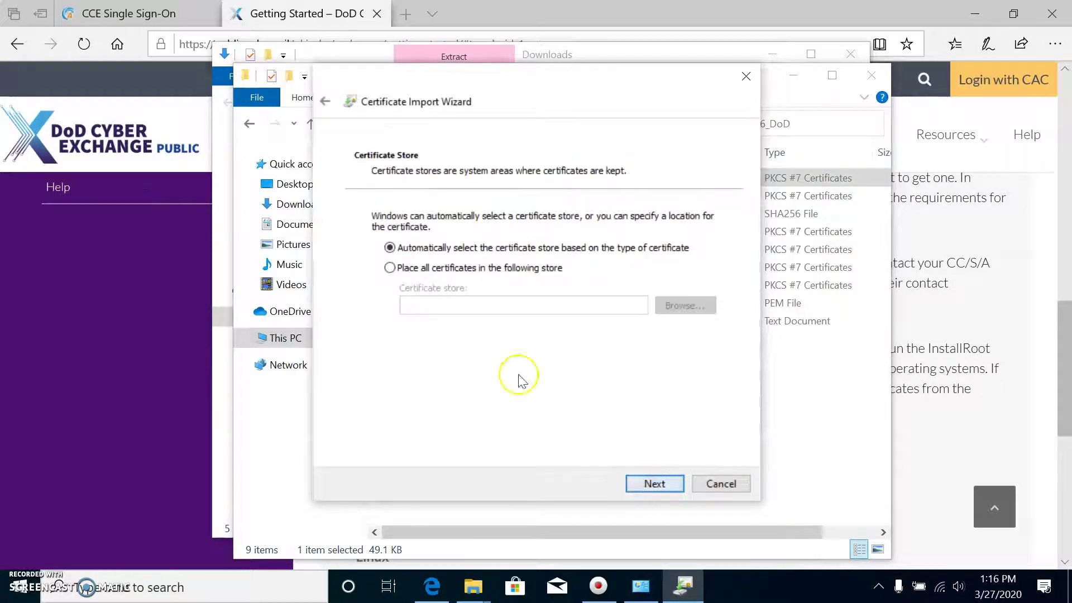
{"action": "left_click", "coordinate": [390, 269]}
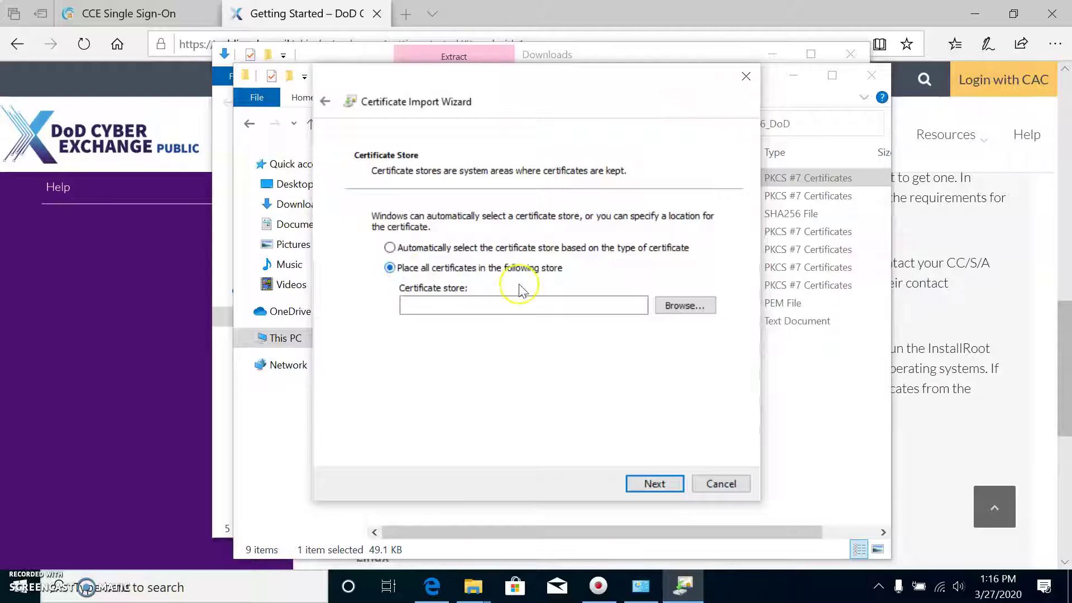
{"action": "left_click", "coordinate": [678, 306]}
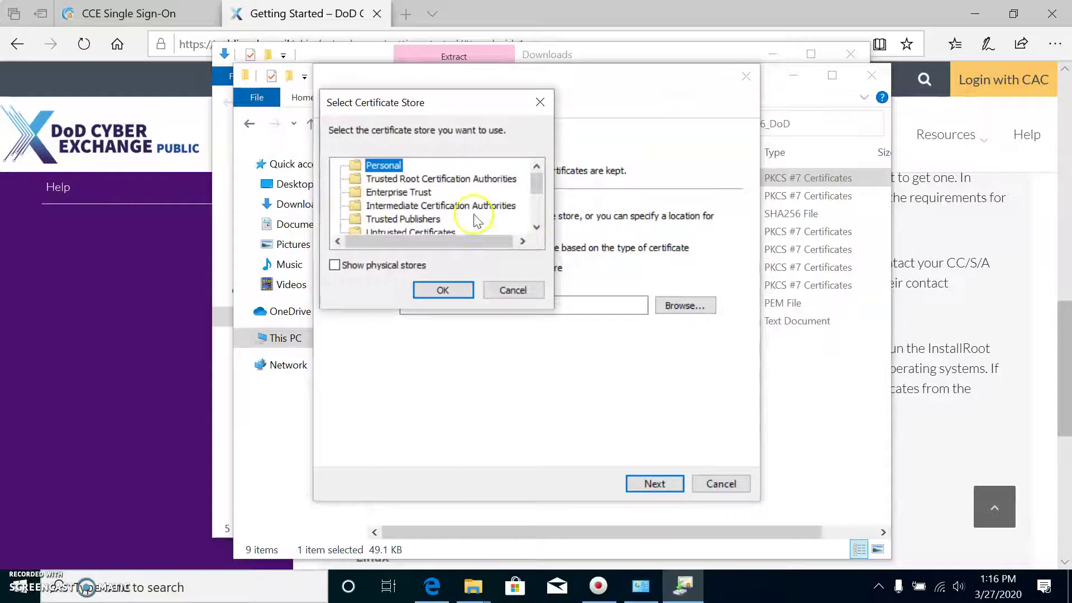
{"action": "left_click", "coordinate": [377, 180]}
{"action": "left_click", "coordinate": [437, 304]}
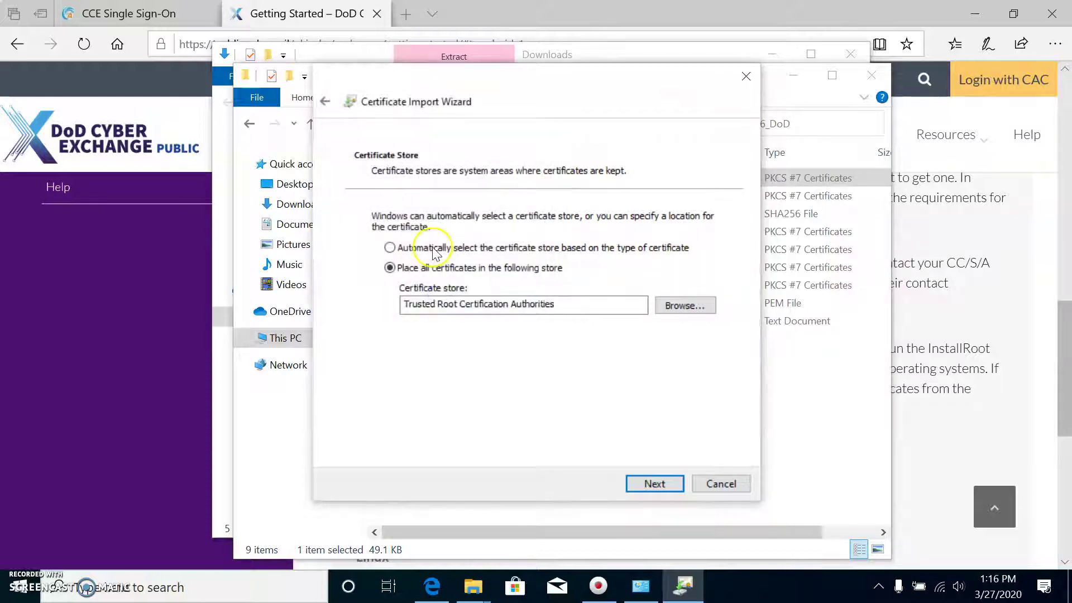
{"action": "left_click", "coordinate": [655, 485]}
{"action": "left_click", "coordinate": [656, 483]}
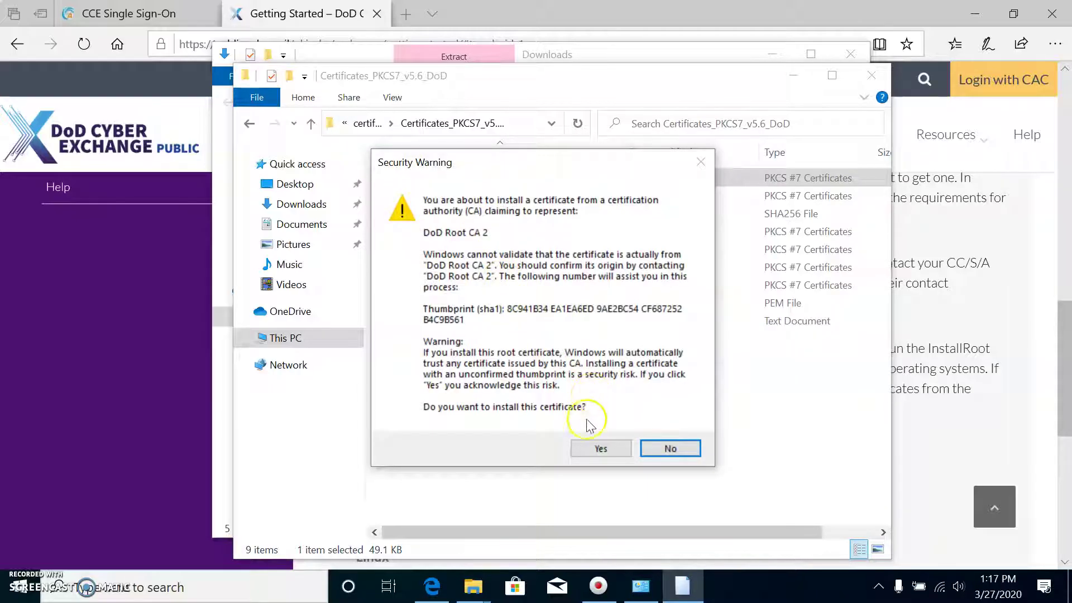
Approve every security warning to install the DoD CA certificates, and dismiss the import wizard's completion message
{"action": "left_click", "coordinate": [600, 447]}
{"action": "left_click", "coordinate": [598, 449]}
{"action": "left_click", "coordinate": [597, 448]}
{"action": "left_click", "coordinate": [598, 449]}
{"action": "left_click", "coordinate": [598, 449]}
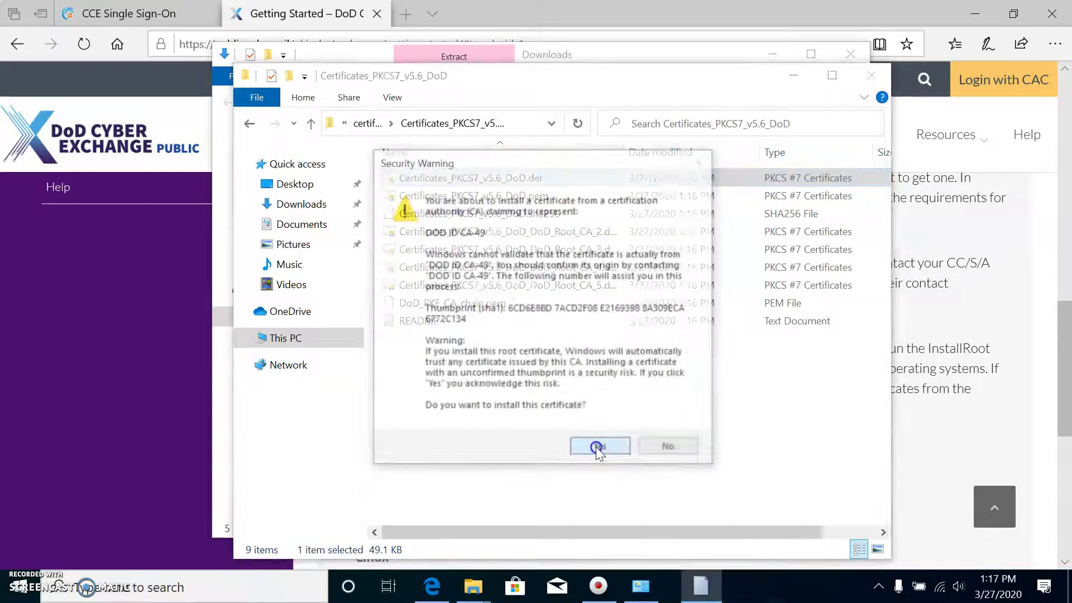
{"action": "left_click", "coordinate": [598, 448]}
{"action": "left_click", "coordinate": [598, 448]}
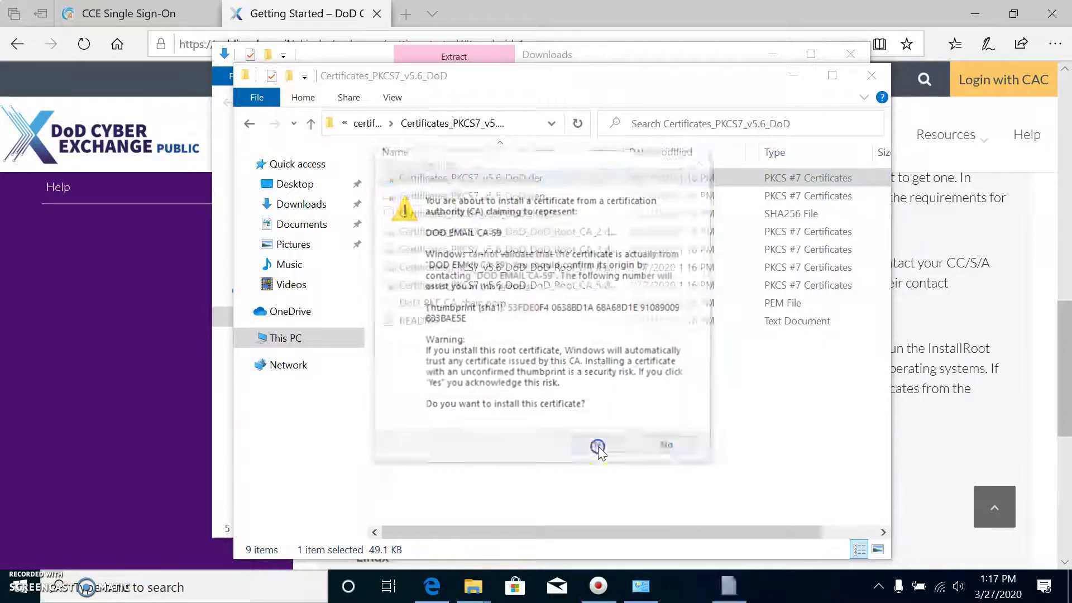
{"action": "left_click", "coordinate": [597, 448]}
{"action": "left_click", "coordinate": [598, 447]}
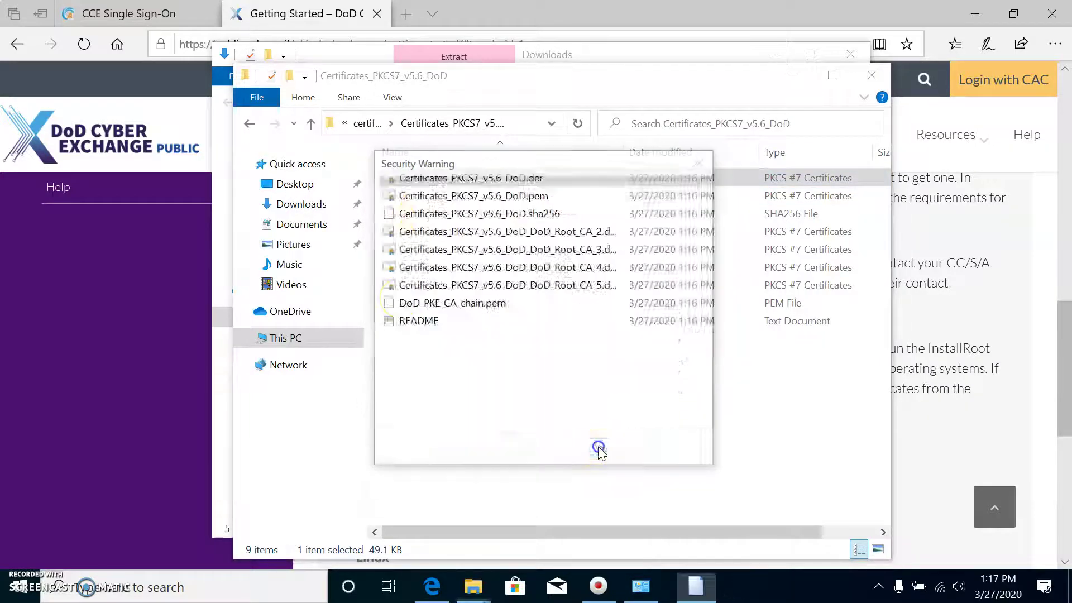
{"action": "left_click", "coordinate": [598, 449]}
{"action": "left_click", "coordinate": [598, 448]}
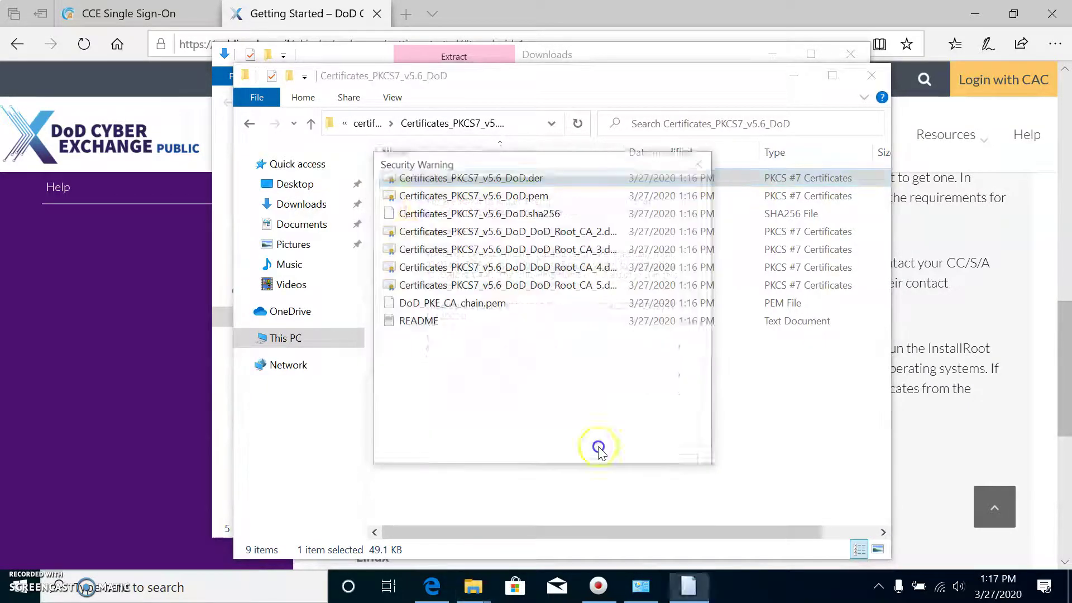
{"action": "left_click", "coordinate": [598, 447]}
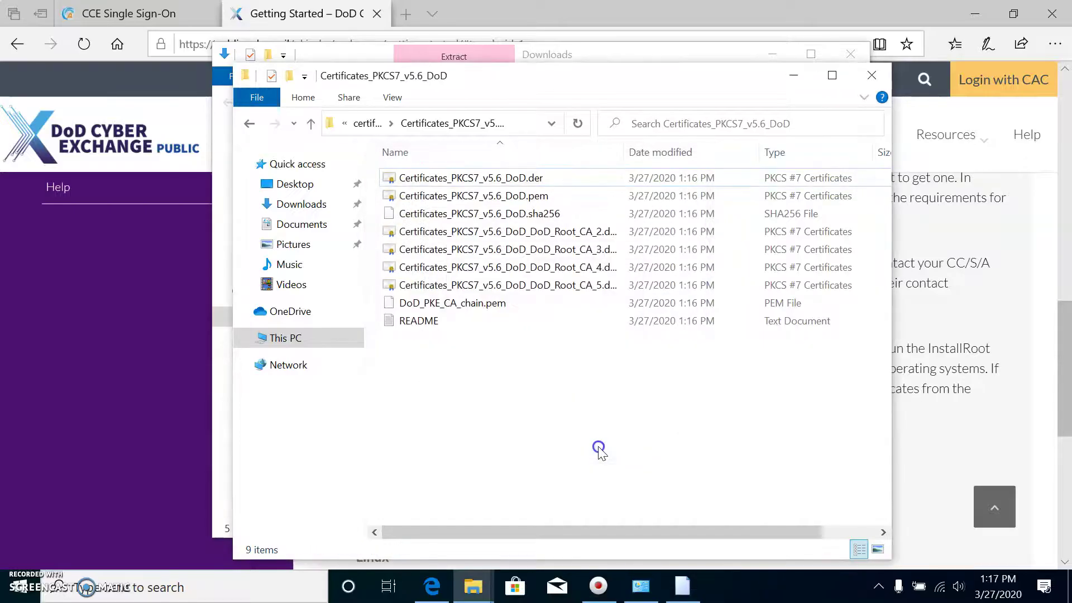
{"action": "left_click_drag", "start_coordinate": [589, 89], "coordinate": [583, 323]}
{"action": "left_click_drag", "start_coordinate": [530, 255], "coordinate": [516, 53]}
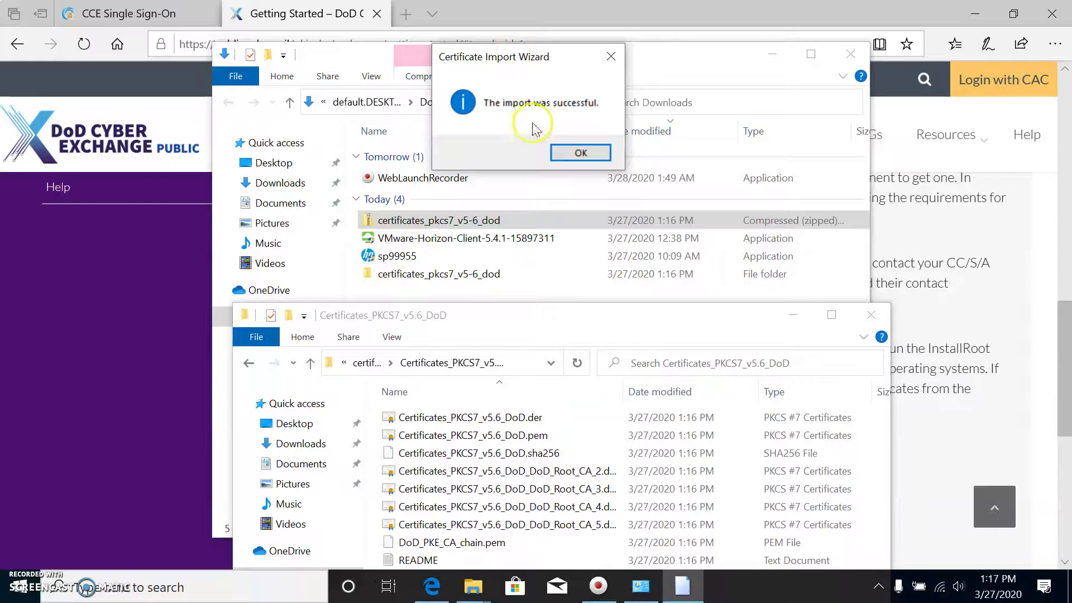
{"action": "left_click", "coordinate": [578, 151]}
Close the Certificates_PKCS7_v5.6_DoD and Downloads folder windows, and close the browser with all its tabs
{"action": "left_click_drag", "start_coordinate": [619, 302], "coordinate": [607, 55]}
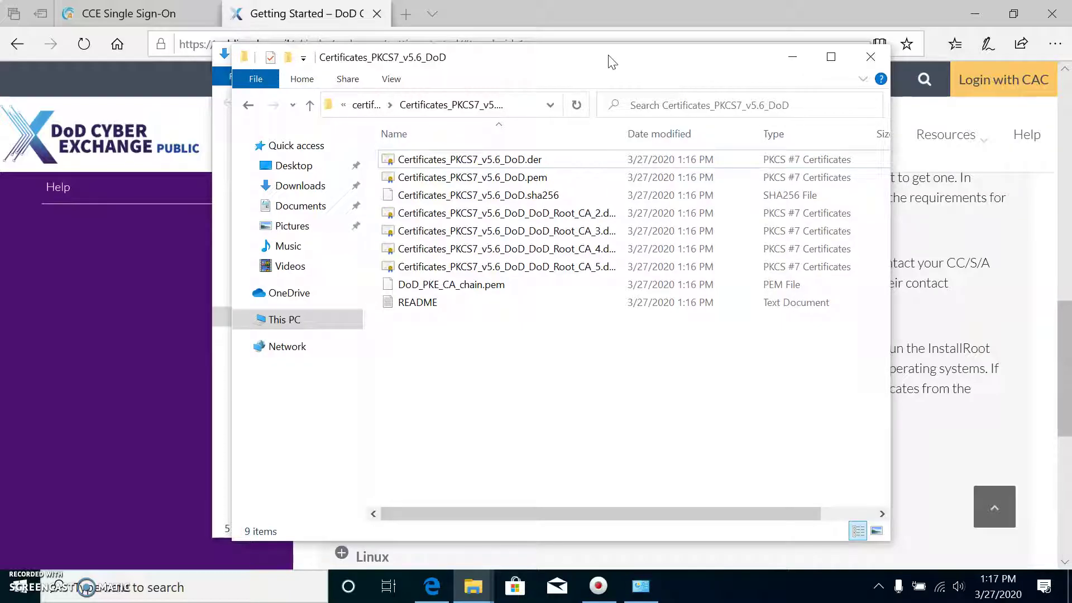
{"action": "left_click", "coordinate": [870, 56]}
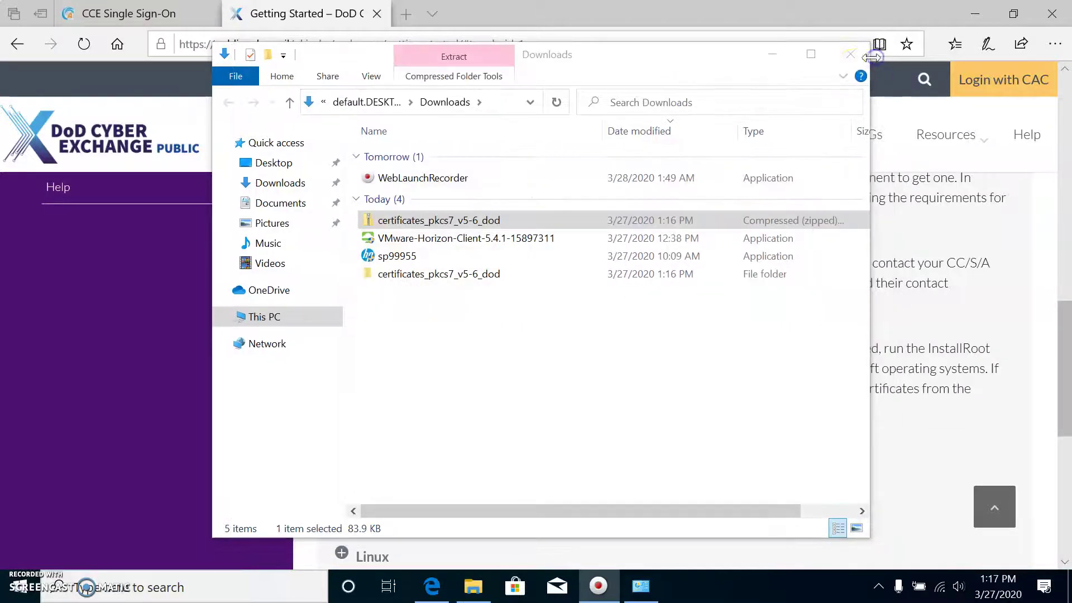
{"action": "left_click", "coordinate": [850, 54]}
{"action": "left_click", "coordinate": [1052, 14]}
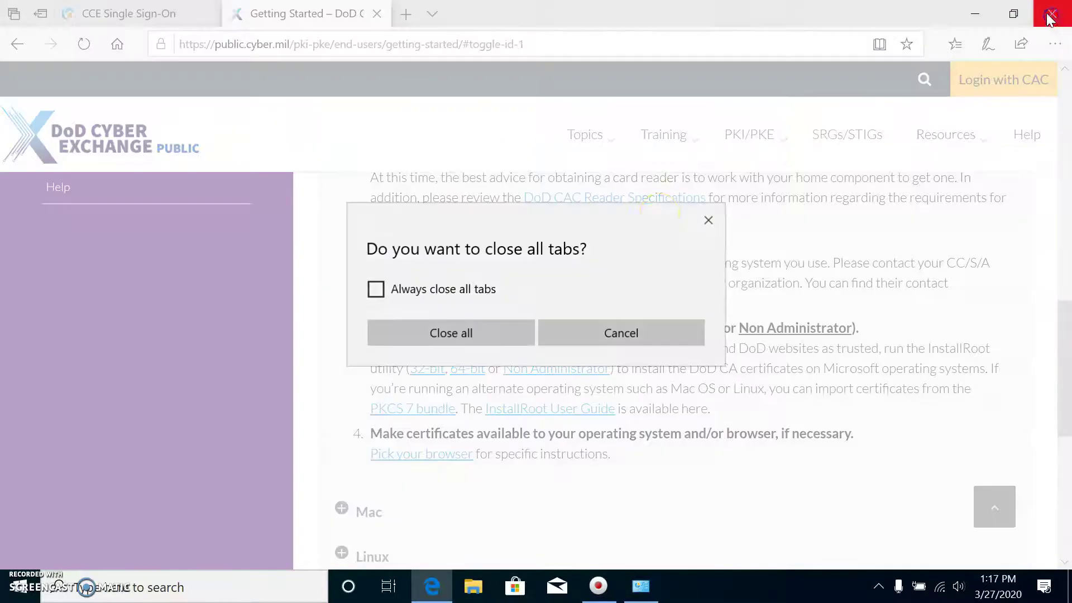
{"action": "left_click", "coordinate": [505, 340]}
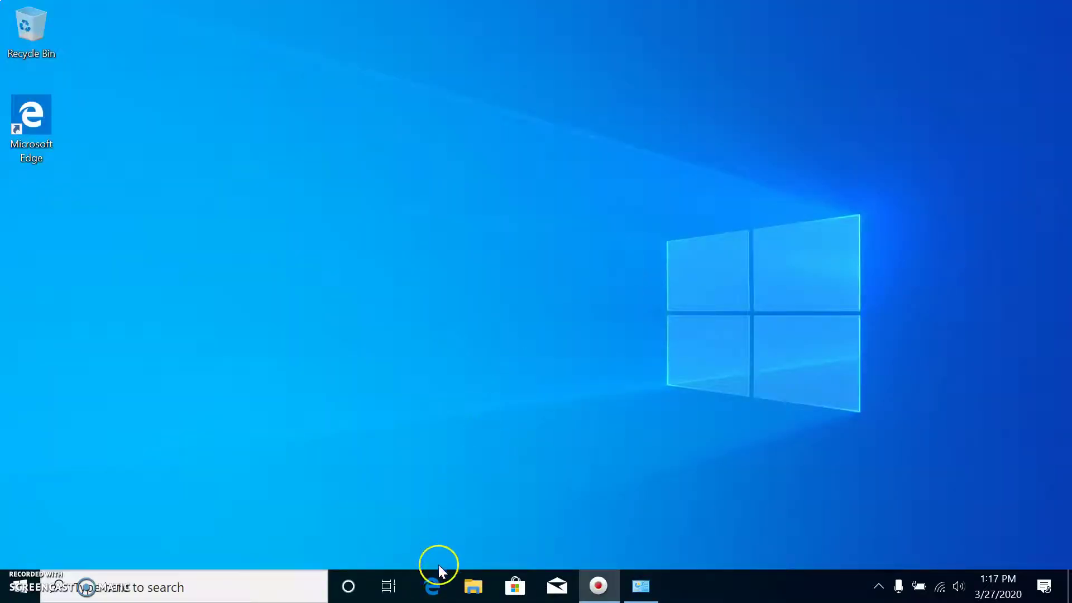
Reopen Microsoft Edge, search for GOOGLE.Com, open the Google homepage and switch it to English
{"action": "left_click", "coordinate": [433, 587]}
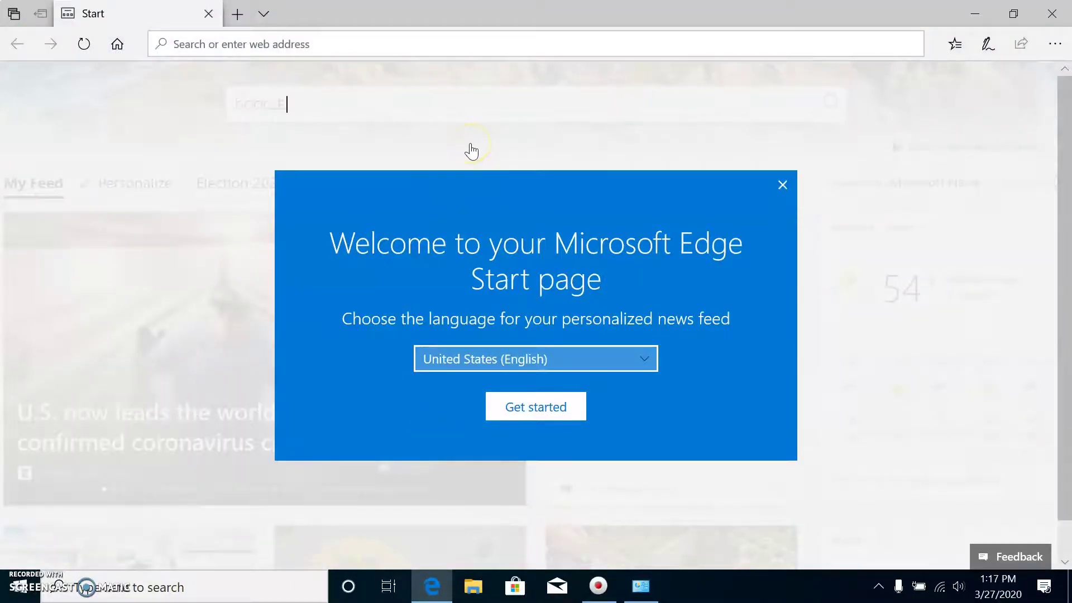
{"action": "key", "text": "Return"}
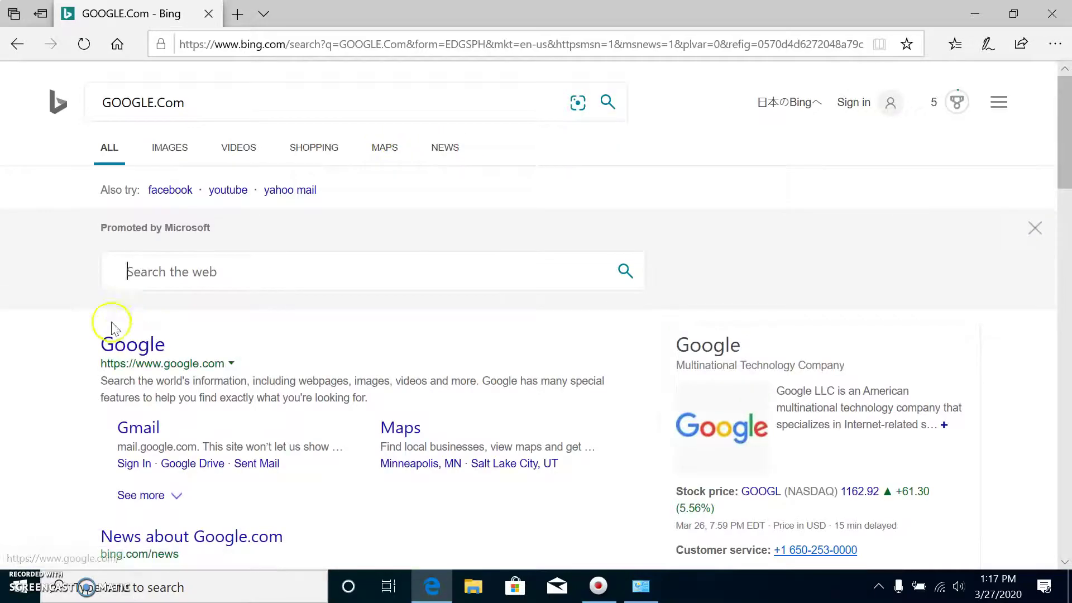
{"action": "left_click", "coordinate": [132, 343]}
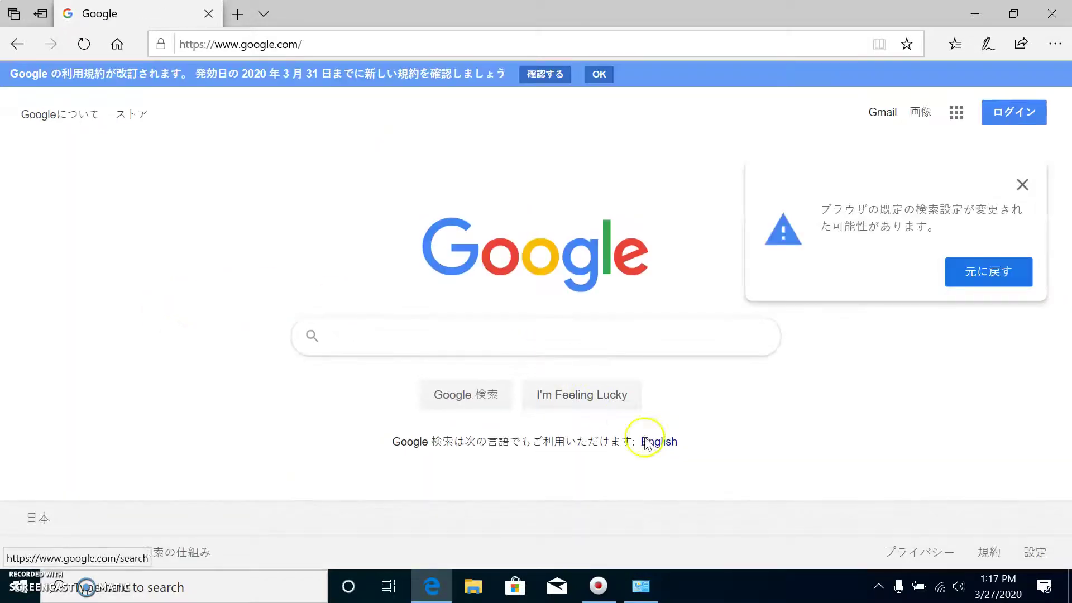
{"action": "left_click", "coordinate": [659, 442]}
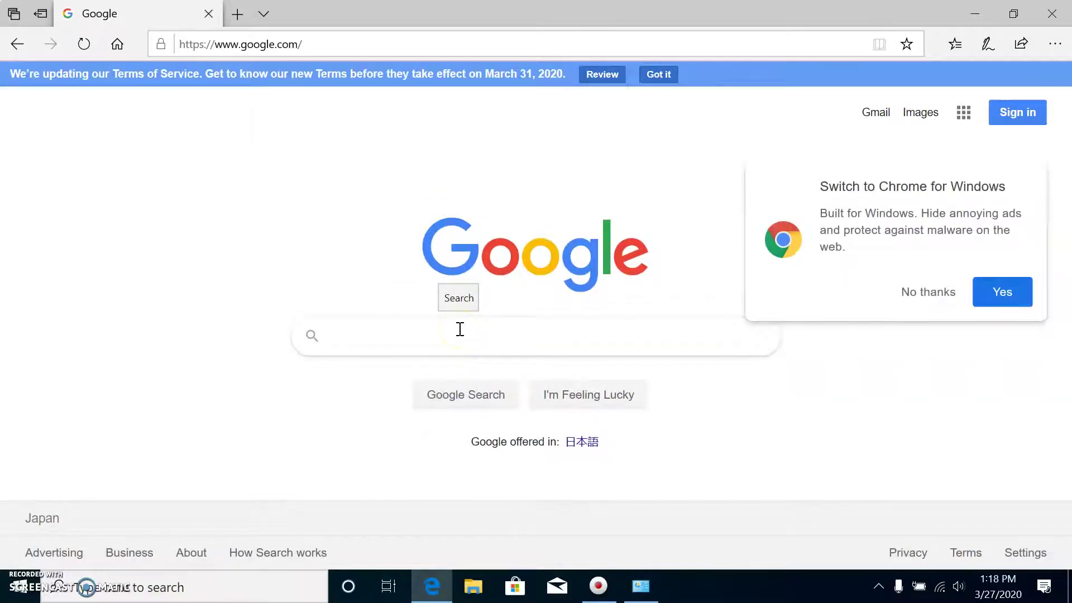
Search Google for VMWARE HORIZON CLIENT and open the Download VMware Horizon Clients result
{"action": "type", "text": "vMWARE HORIZON CLI"}
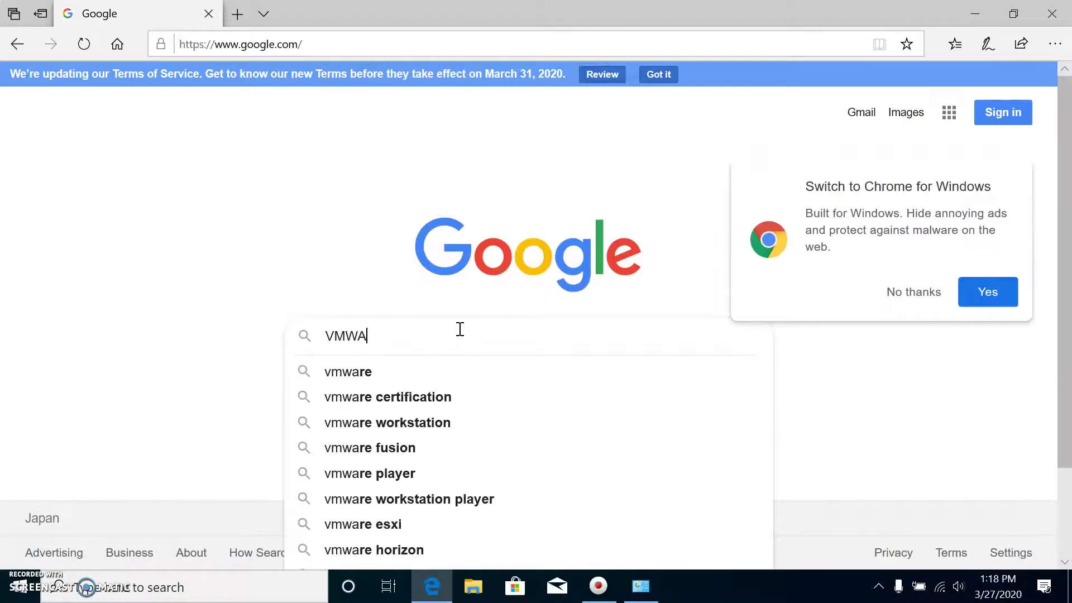
{"action": "type", "text": "ENT"}
{"action": "key", "text": "Return"}
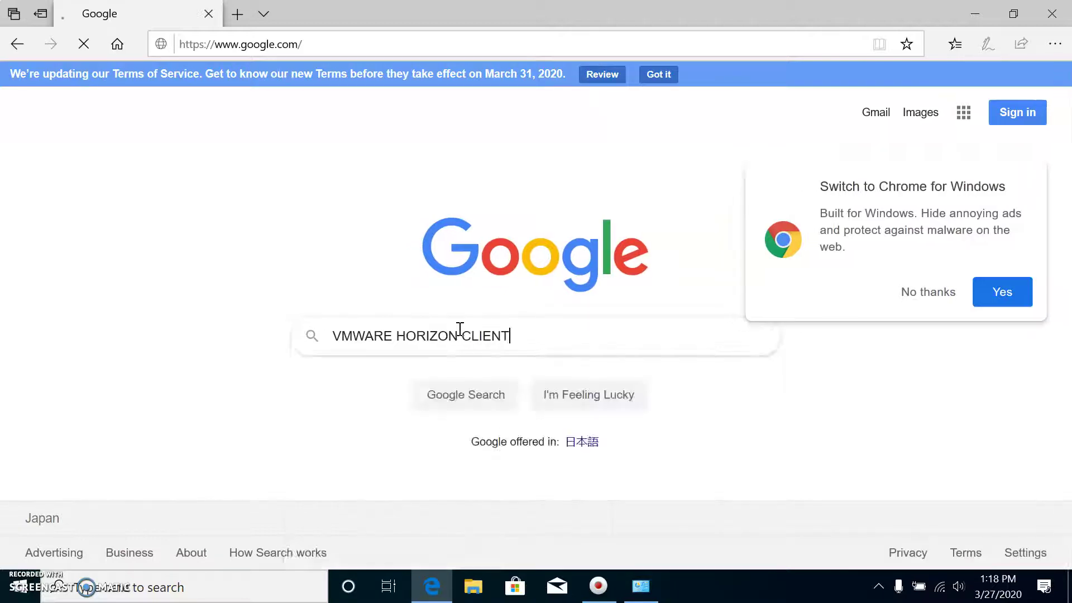
{"action": "left_click", "coordinate": [192, 267]}
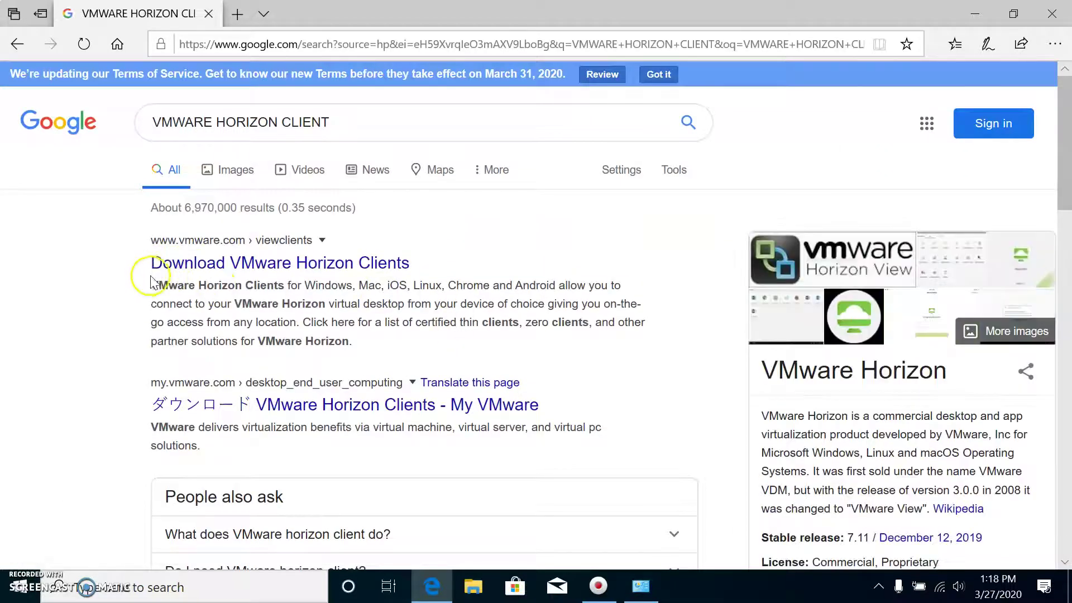
{"action": "left_click", "coordinate": [220, 269]}
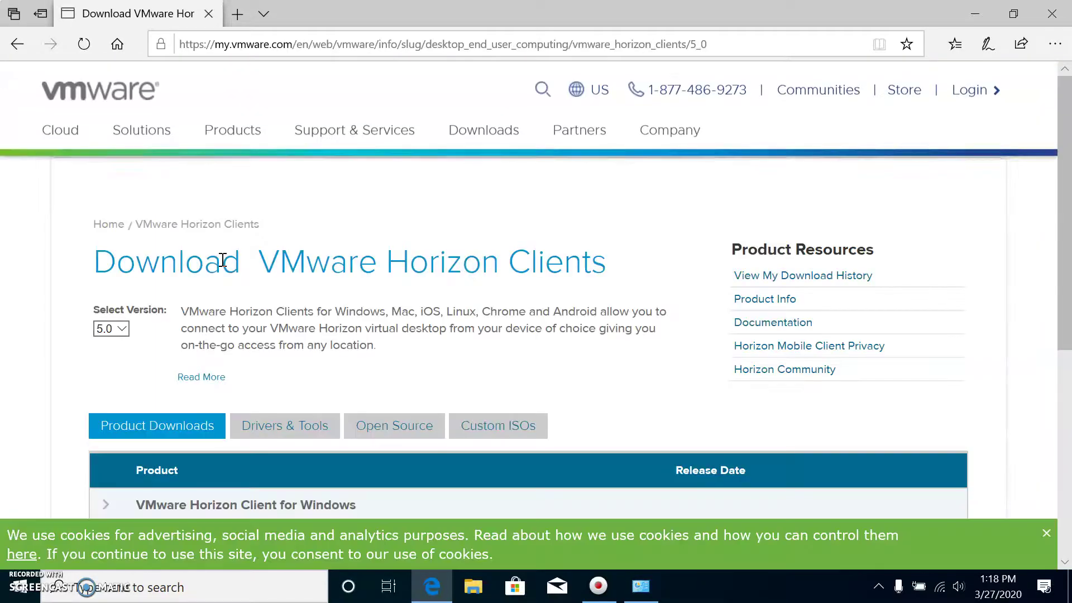
Try to download the VMware Horizon Client for Windows installer from the product downloads page
{"action": "scroll", "coordinate": [222, 259], "scroll_direction": "down", "scroll_amount": 3}
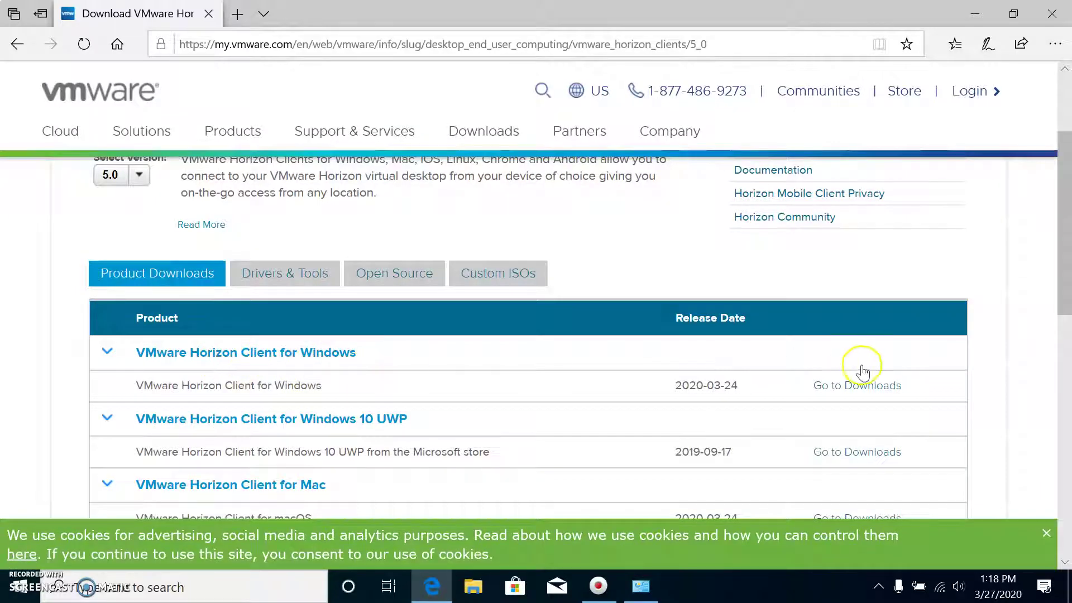
{"action": "left_click", "coordinate": [827, 388]}
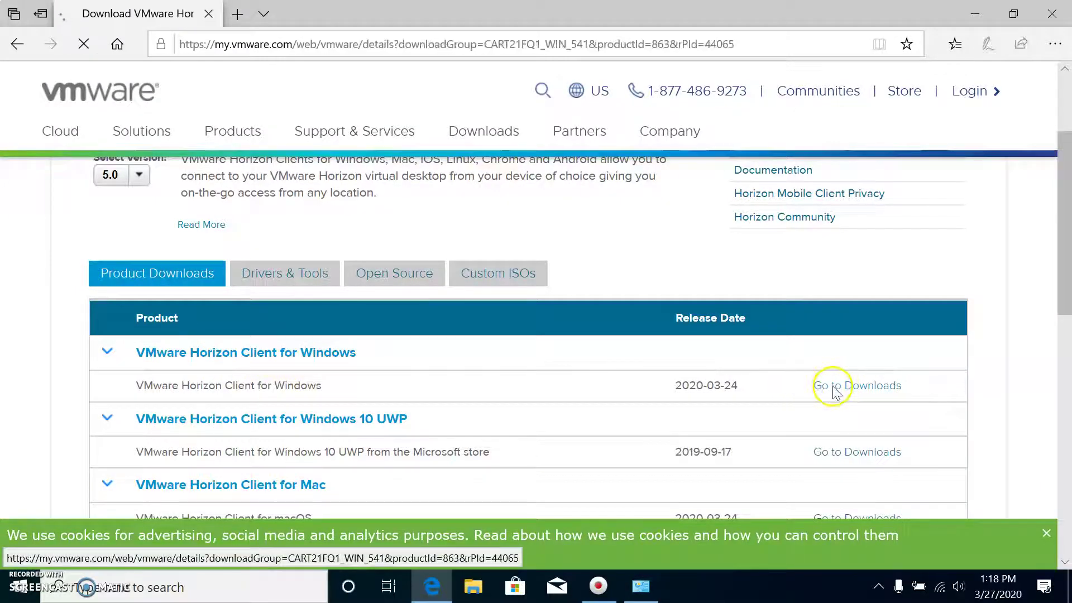
{"action": "scroll", "coordinate": [836, 392], "scroll_direction": "down", "scroll_amount": 4}
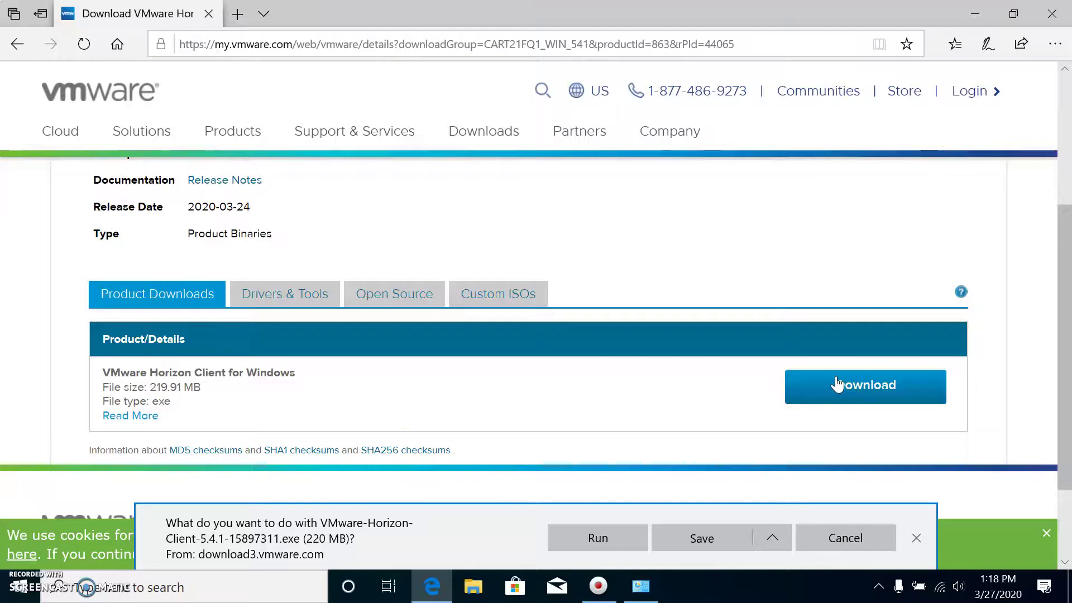
{"action": "left_click", "coordinate": [346, 442]}
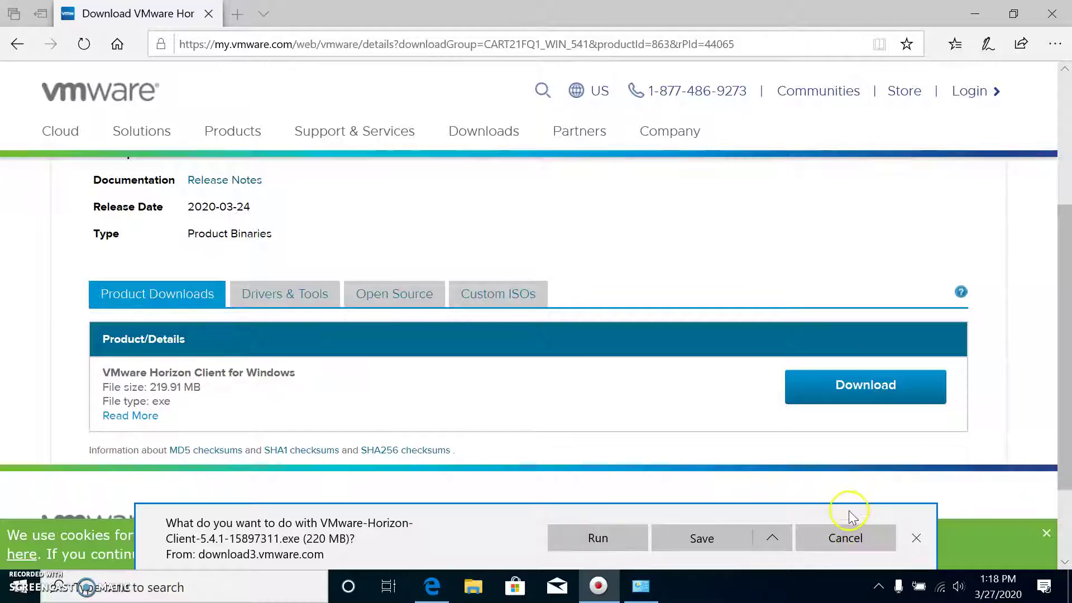
{"action": "left_click", "coordinate": [854, 539]}
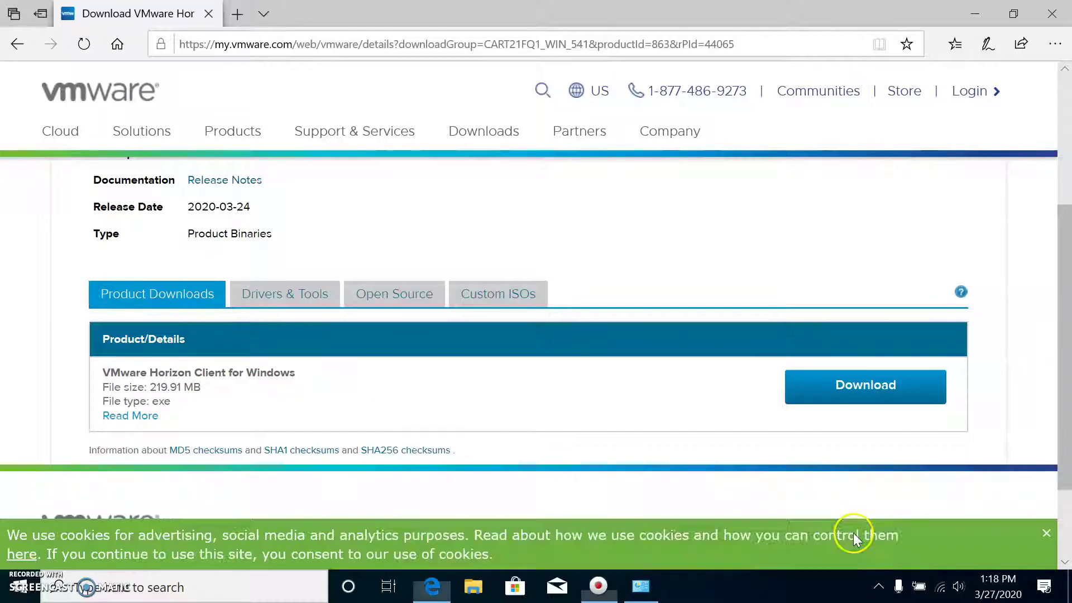
Run VMware-Horizon-Client-5.4.1-15897311.exe from the past downloads, agree to the terms and install it, postponing the restart and closing the browser
{"action": "left_click", "coordinate": [1055, 44]}
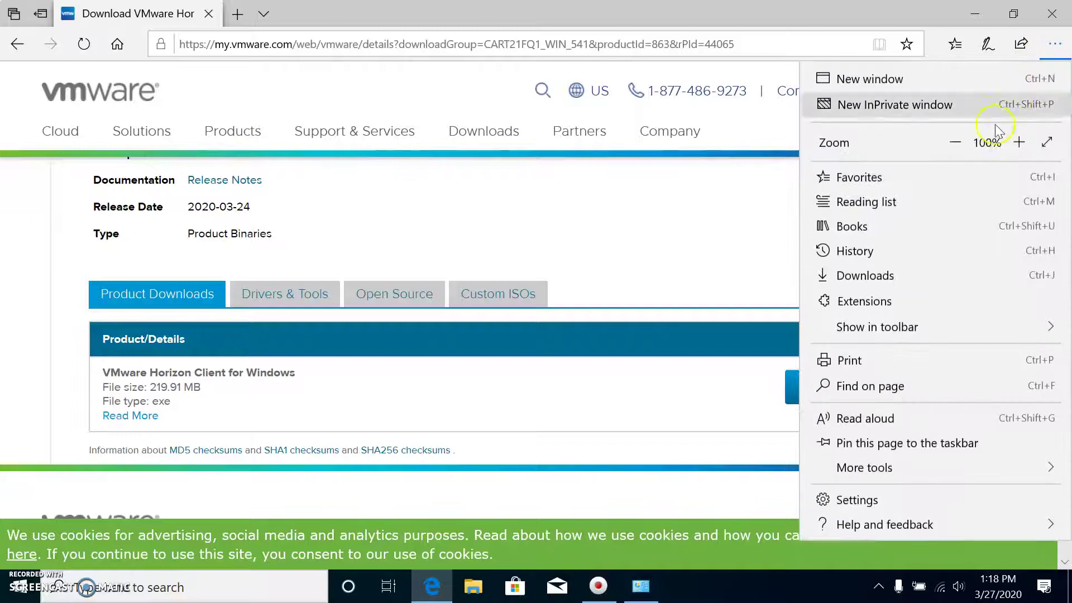
{"action": "left_click", "coordinate": [918, 272]}
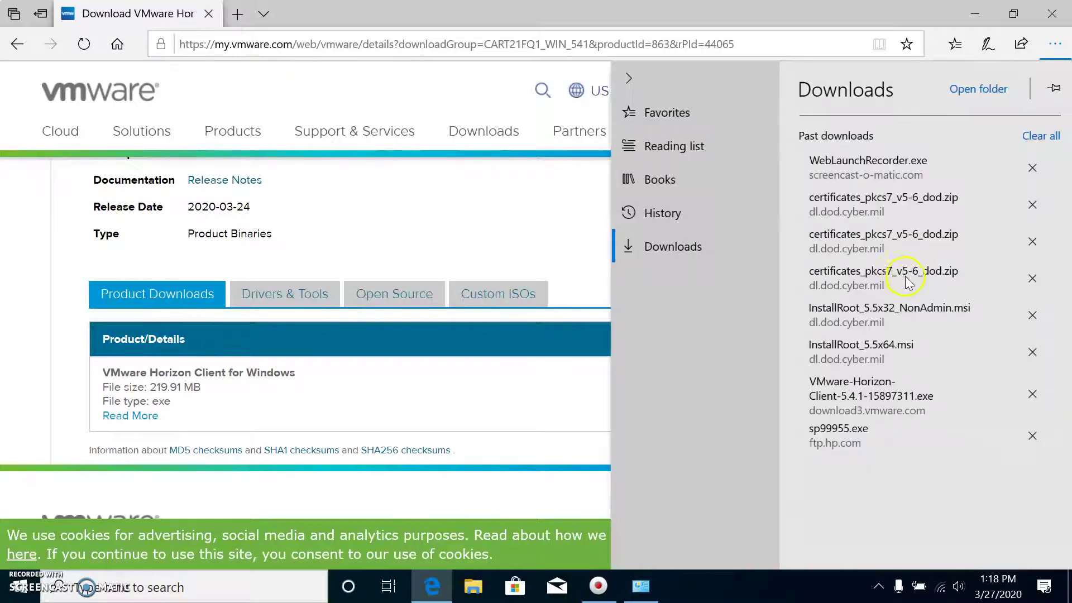
{"action": "left_click", "coordinate": [864, 394]}
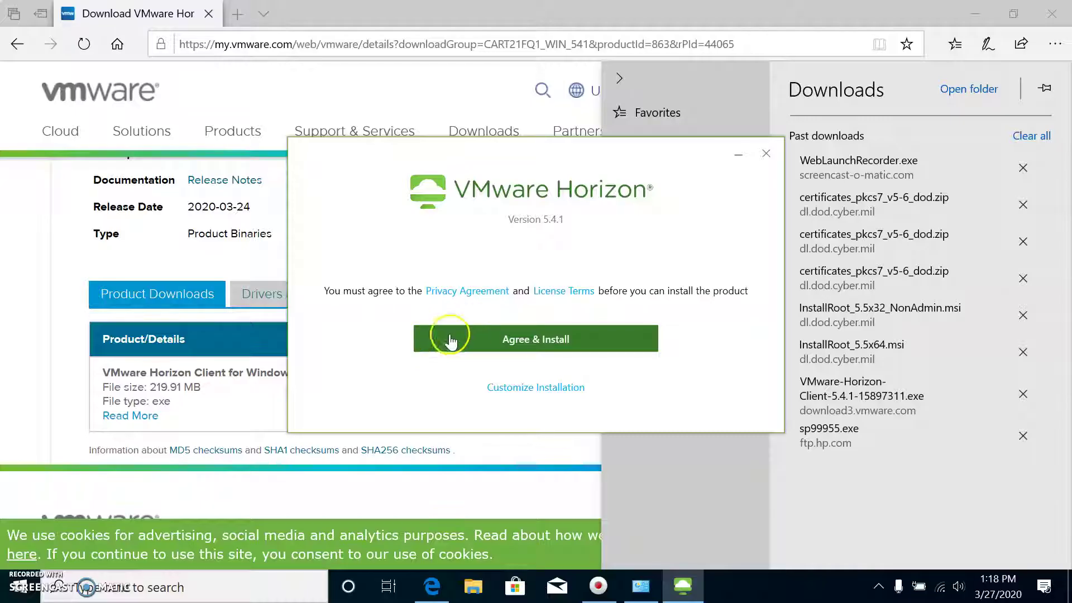
{"action": "left_click", "coordinate": [496, 350]}
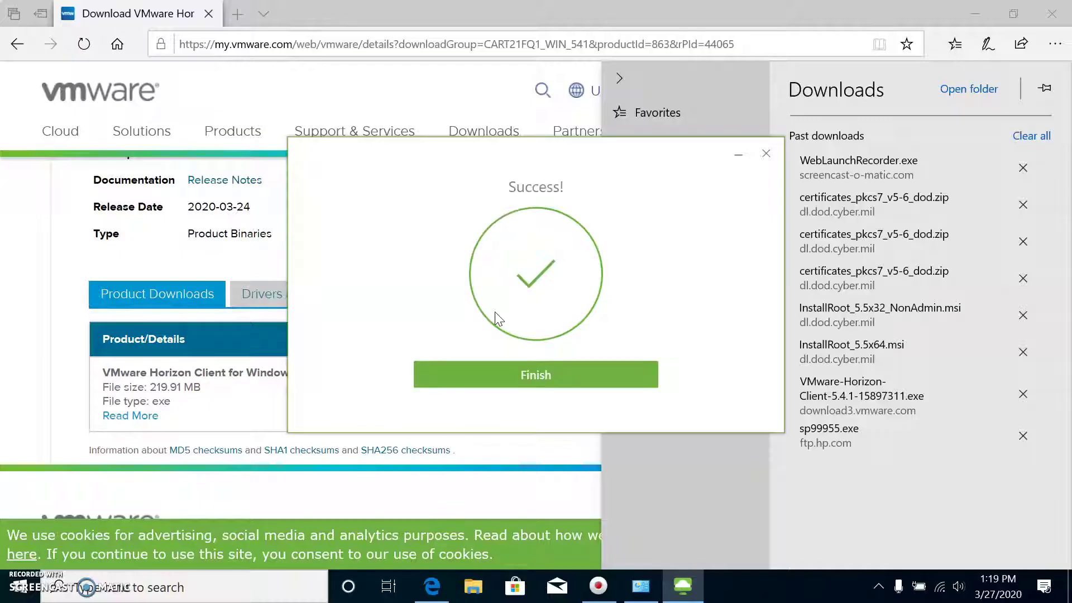
{"action": "left_click", "coordinate": [472, 373]}
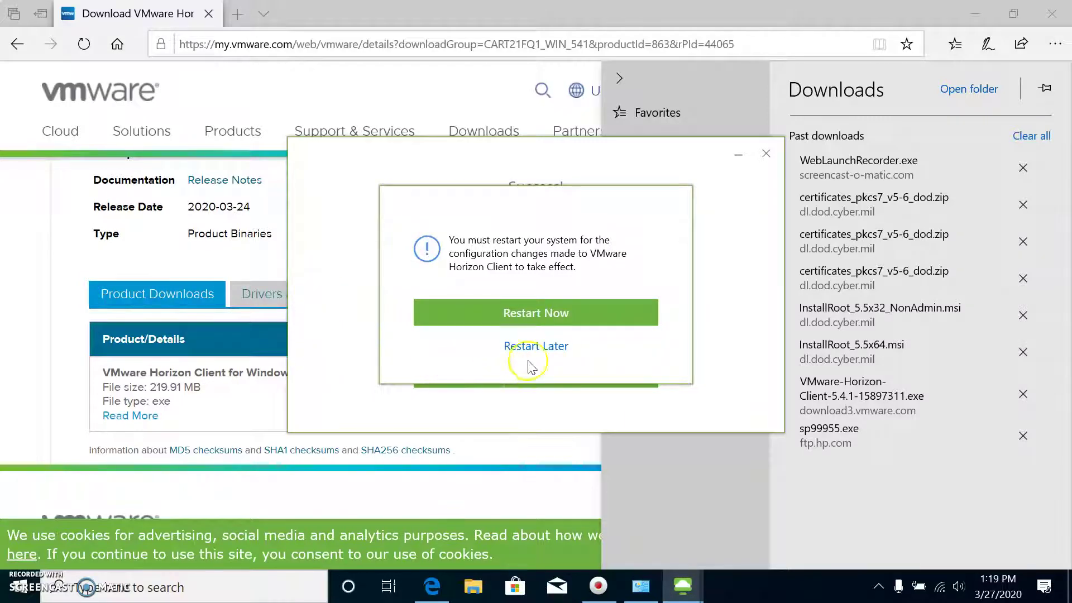
{"action": "left_click", "coordinate": [536, 346]}
{"action": "left_click", "coordinate": [1051, 14]}
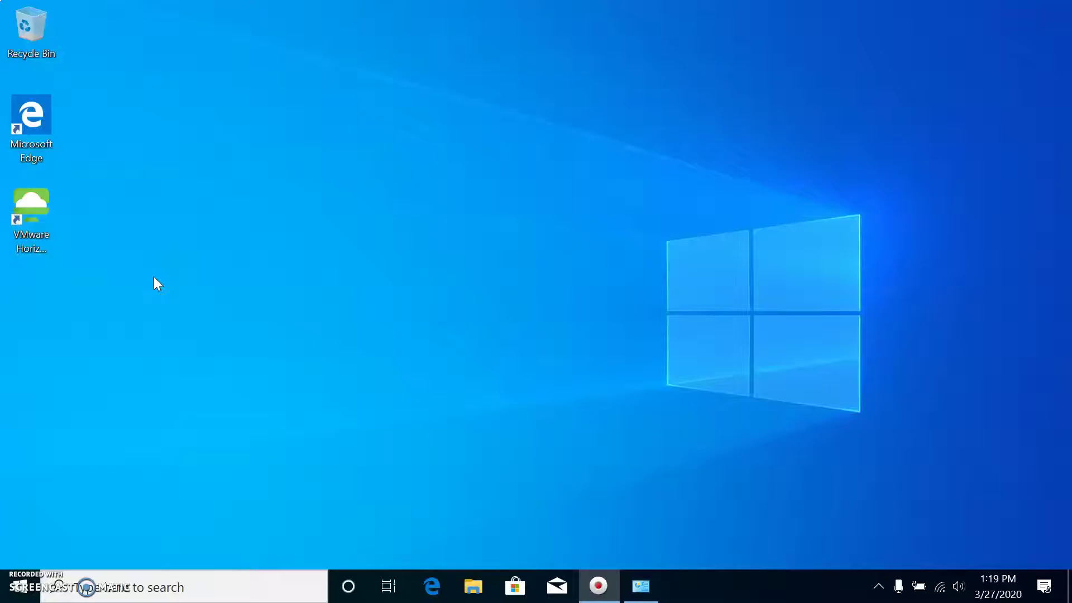
Launch VMware Horizon Client from the desktop and connect to a new server named afrcdesktops.us.af.mil
{"action": "double_click", "coordinate": [36, 200]}
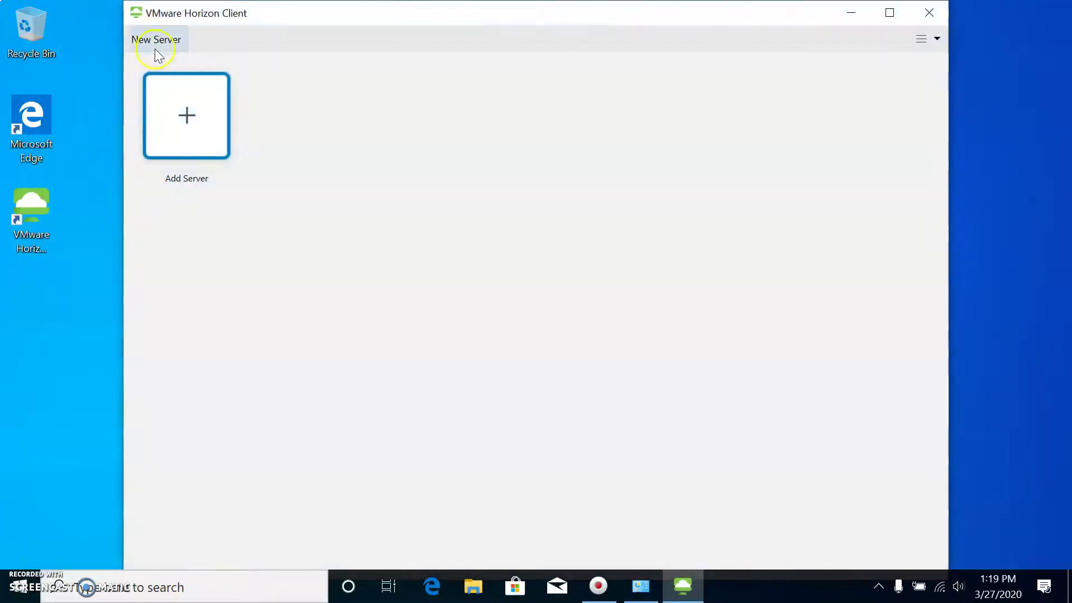
{"action": "left_click", "coordinate": [156, 49]}
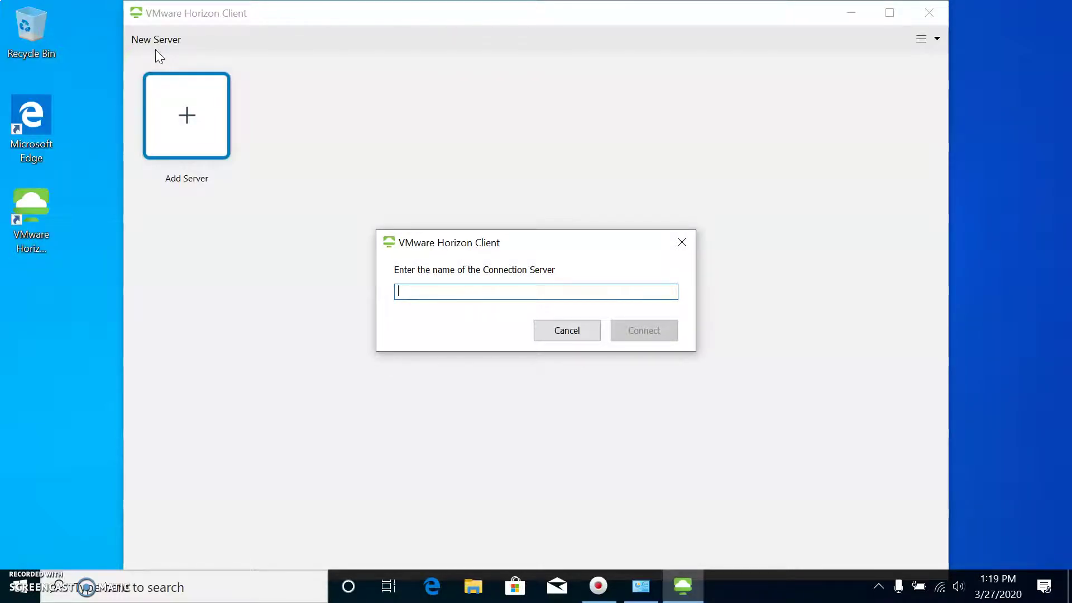
{"action": "type", "text": "afrcdesktops"}
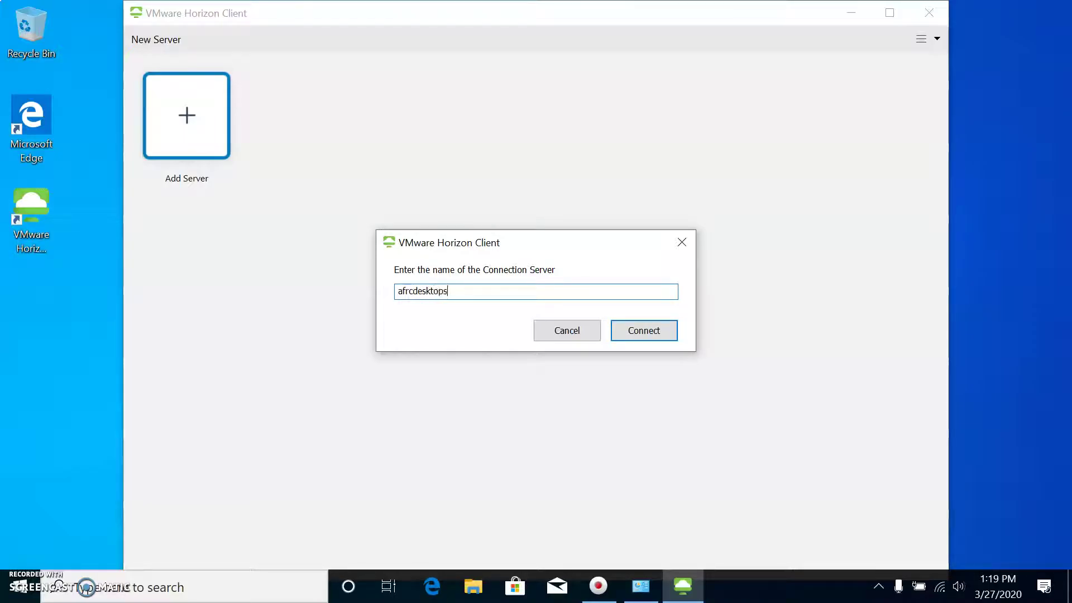
{"action": "type", "text": ".us.af.mil"}
{"action": "left_click", "coordinate": [632, 331]}
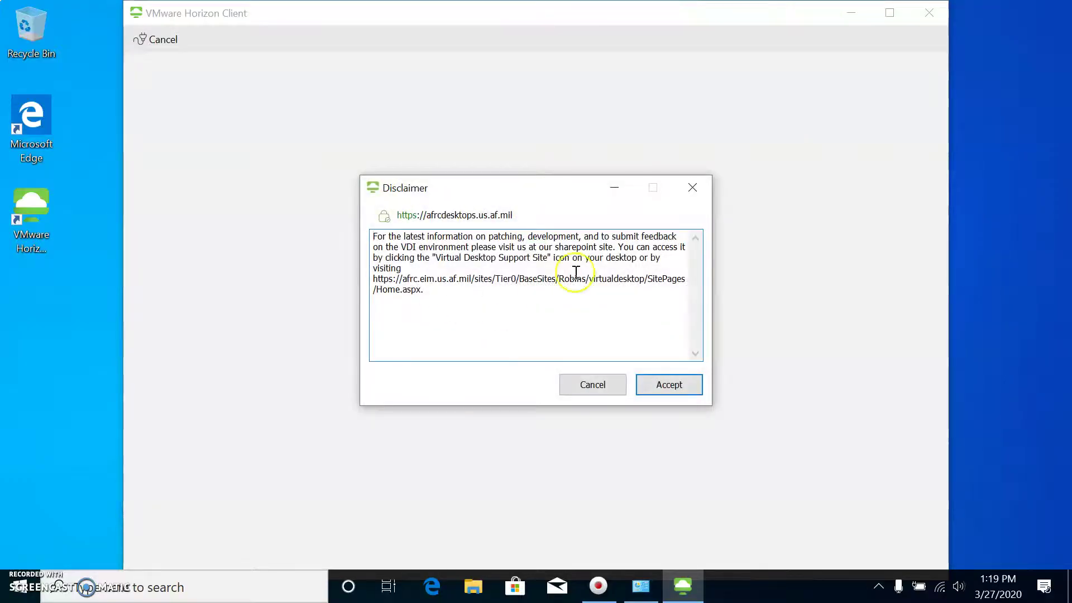
Accept the server disclaimer, choose the certificate issued by DOD ID CA-43, and log in by entering the CAC PIN
{"action": "left_click", "coordinate": [659, 384]}
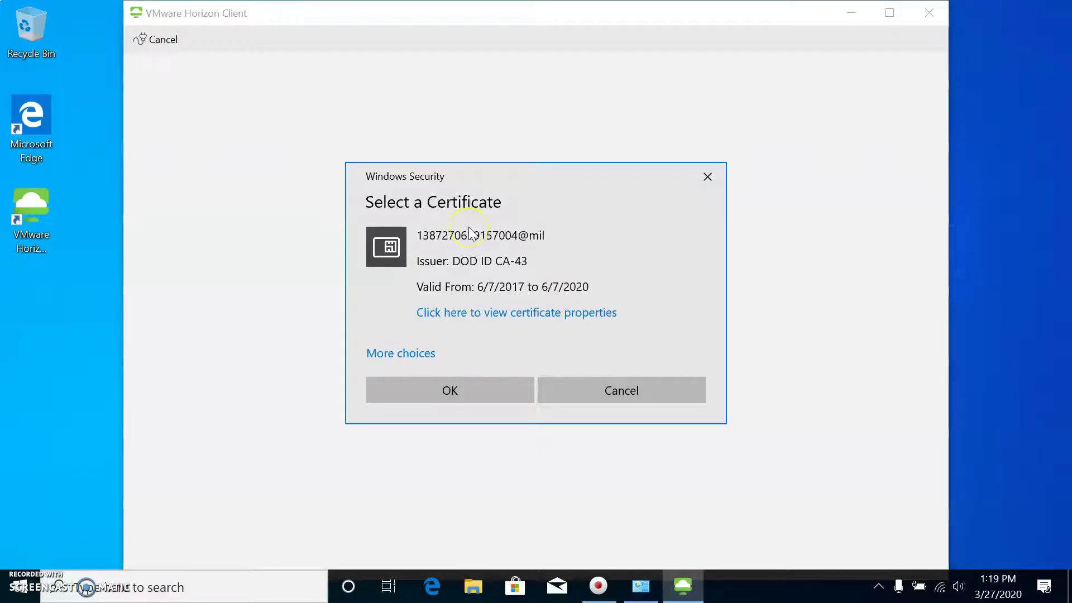
{"action": "left_click", "coordinate": [394, 353]}
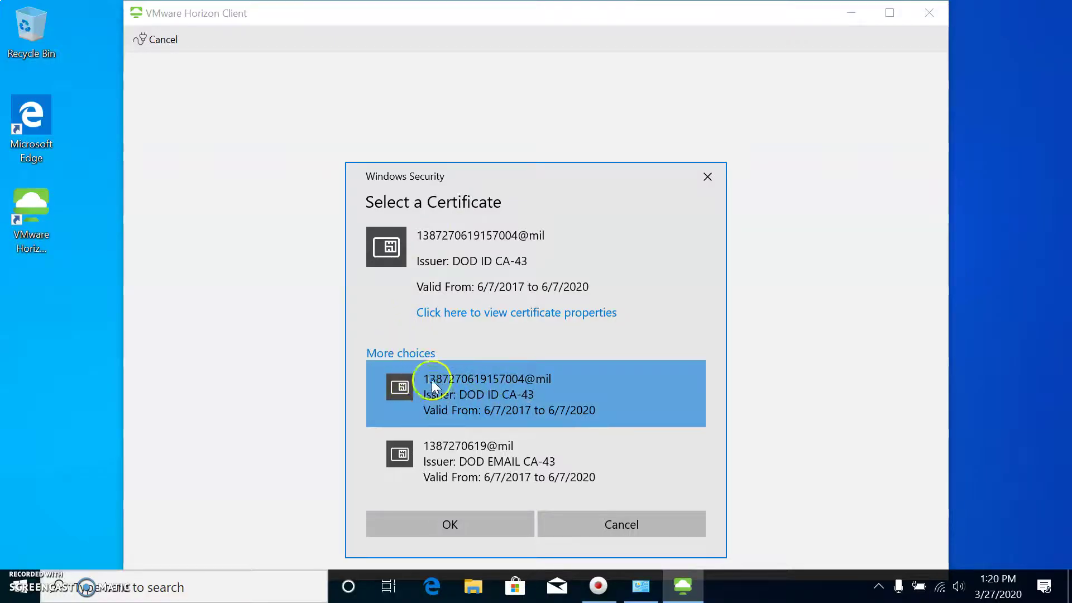
{"action": "left_click", "coordinate": [453, 531]}
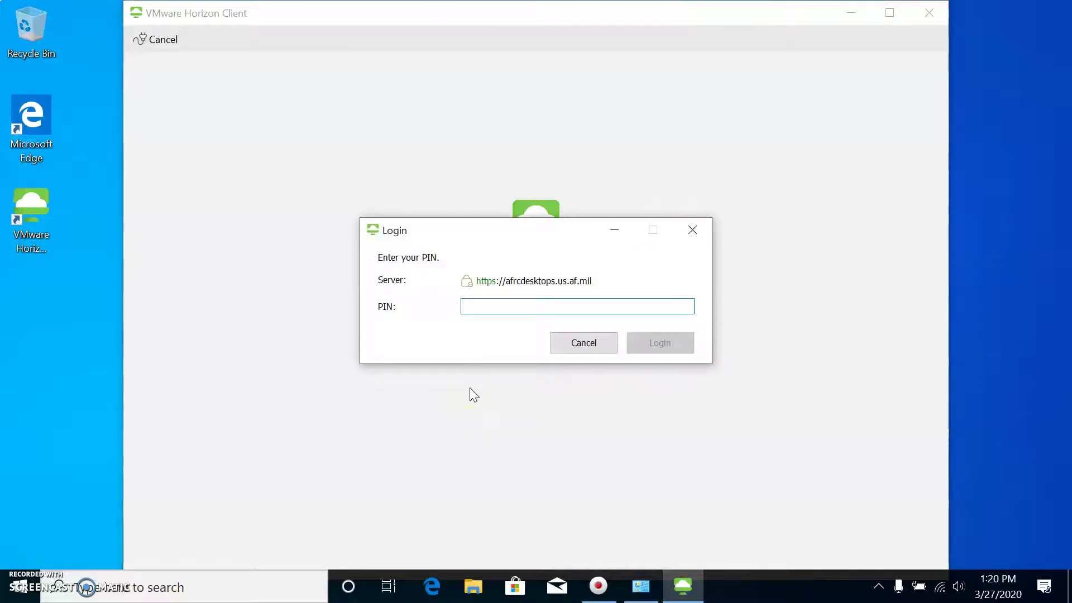
{"action": "type", "text": "********"}
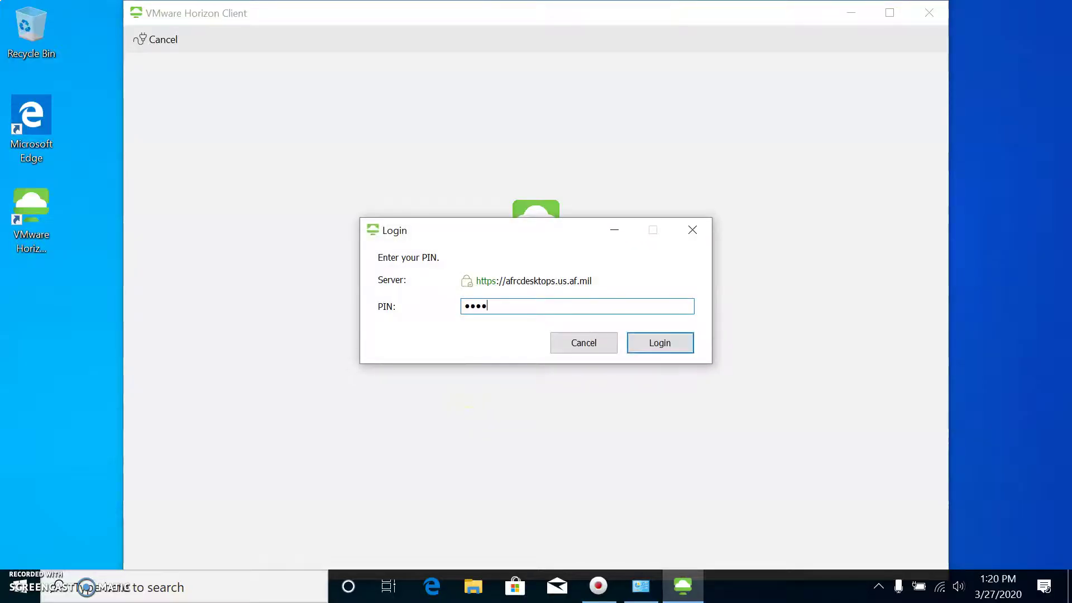
{"action": "key", "text": "Return"}
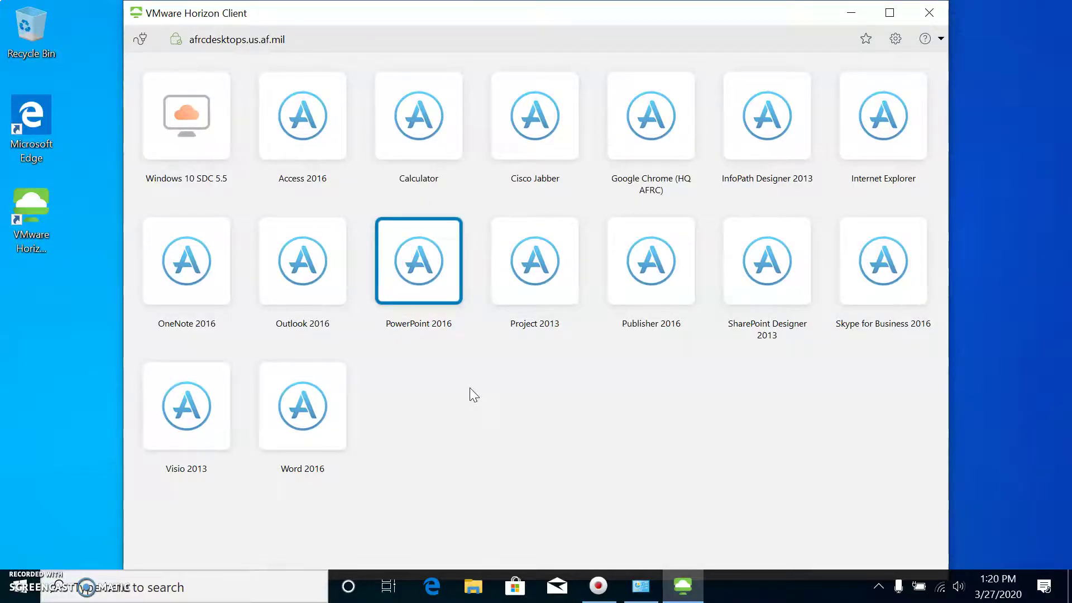
Launch the Windows 10 SDC 5.5 virtual desktop and acknowledge the DoD Notice and Consent Banner
{"action": "right_click", "coordinate": [191, 129]}
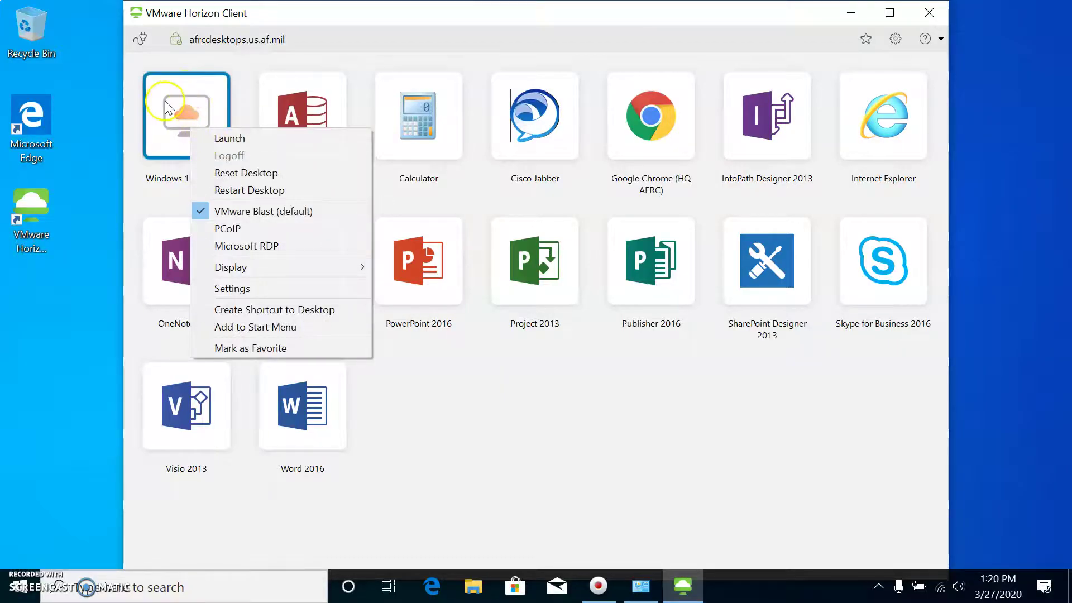
{"action": "left_click", "coordinate": [208, 138]}
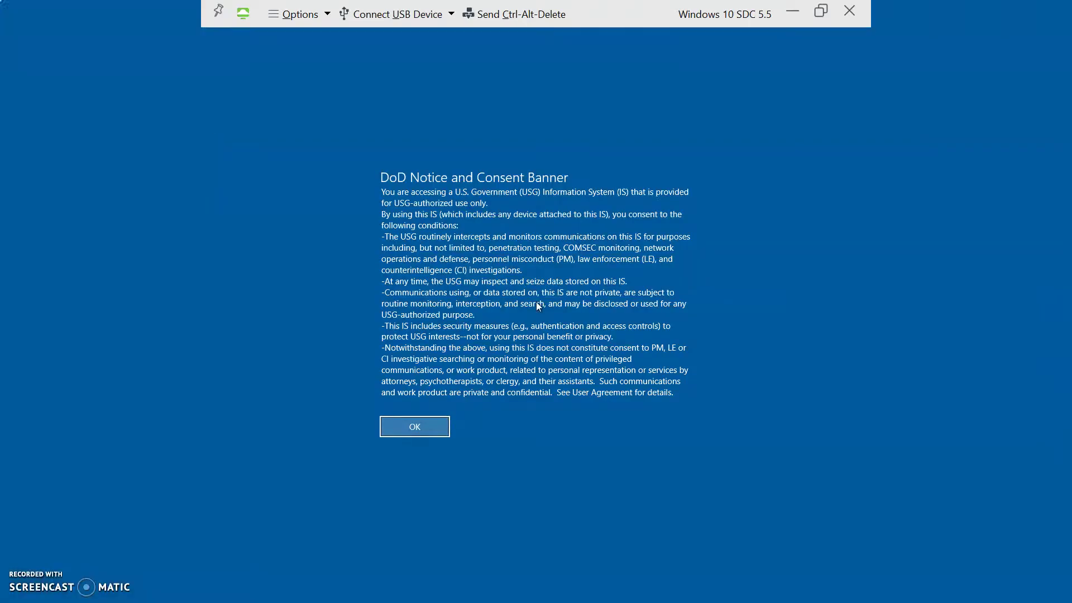
{"action": "left_click", "coordinate": [413, 425]}
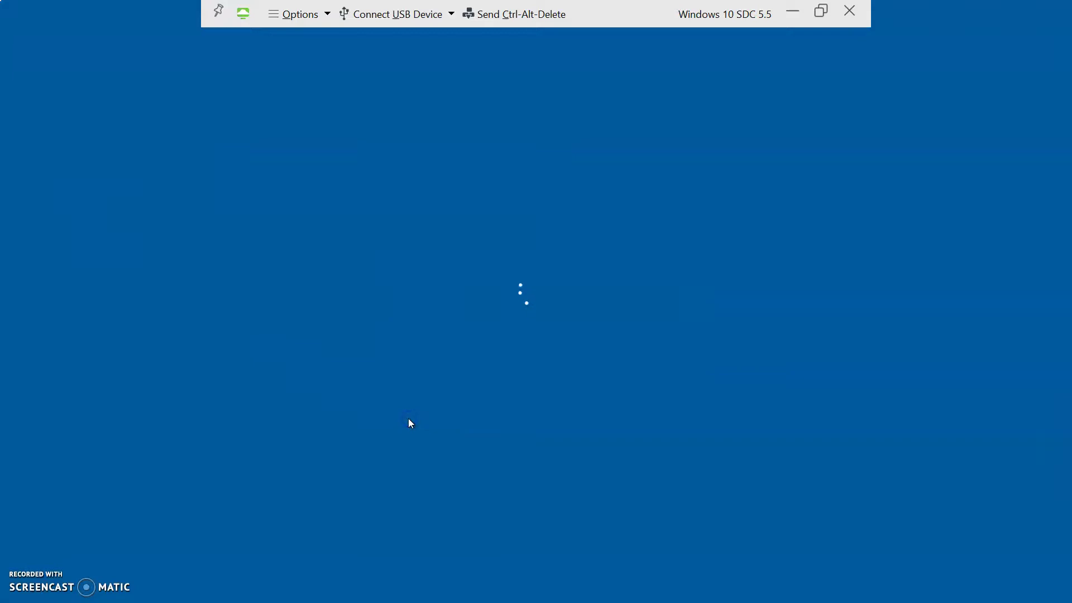